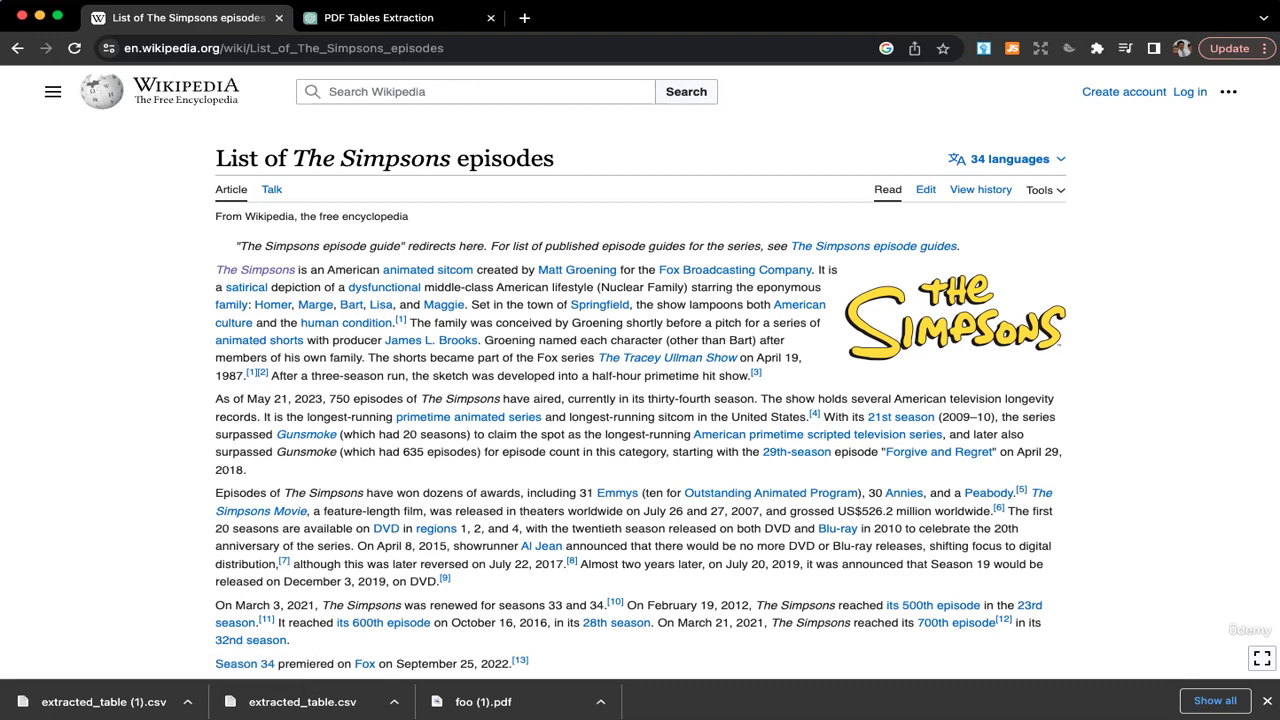
# Look through the tables in the Wikipedia article on The Simpsons episodes, from the series overview to the specials
pyautogui.scroll(-11, 207, 363)
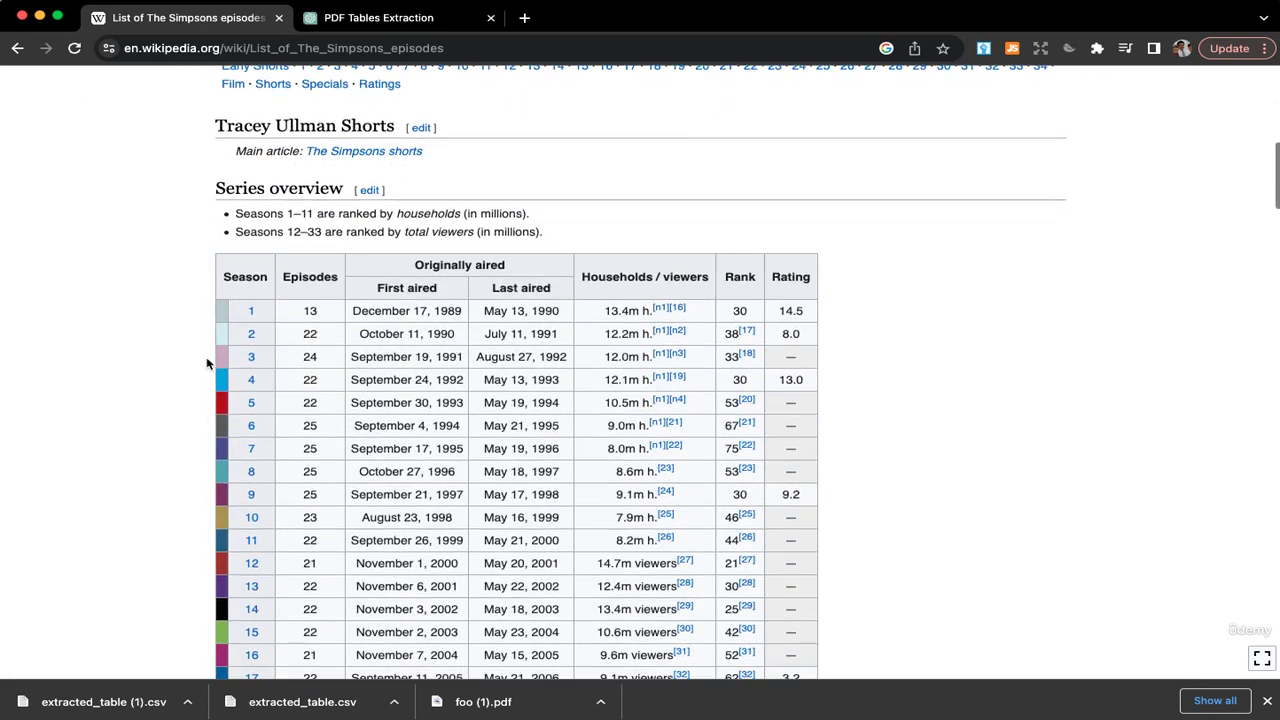
pyautogui.scroll(-2, 207, 363)
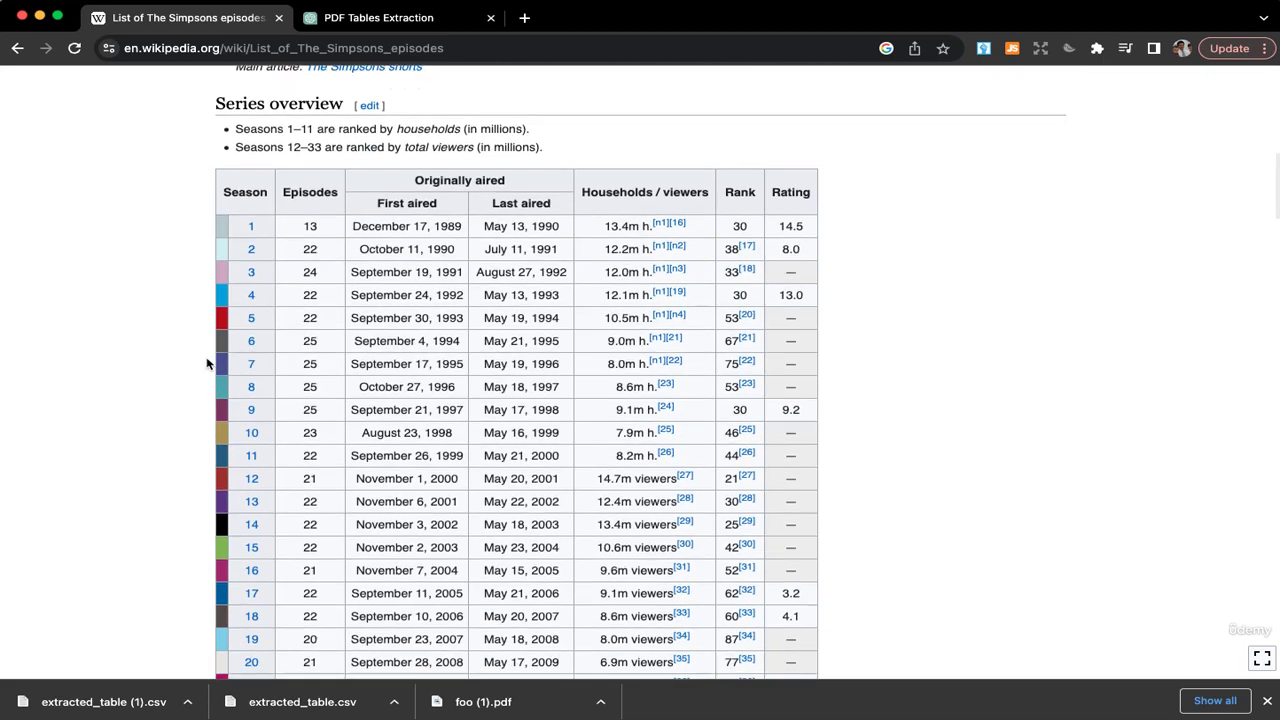
pyautogui.scroll(-10, 352, 292)
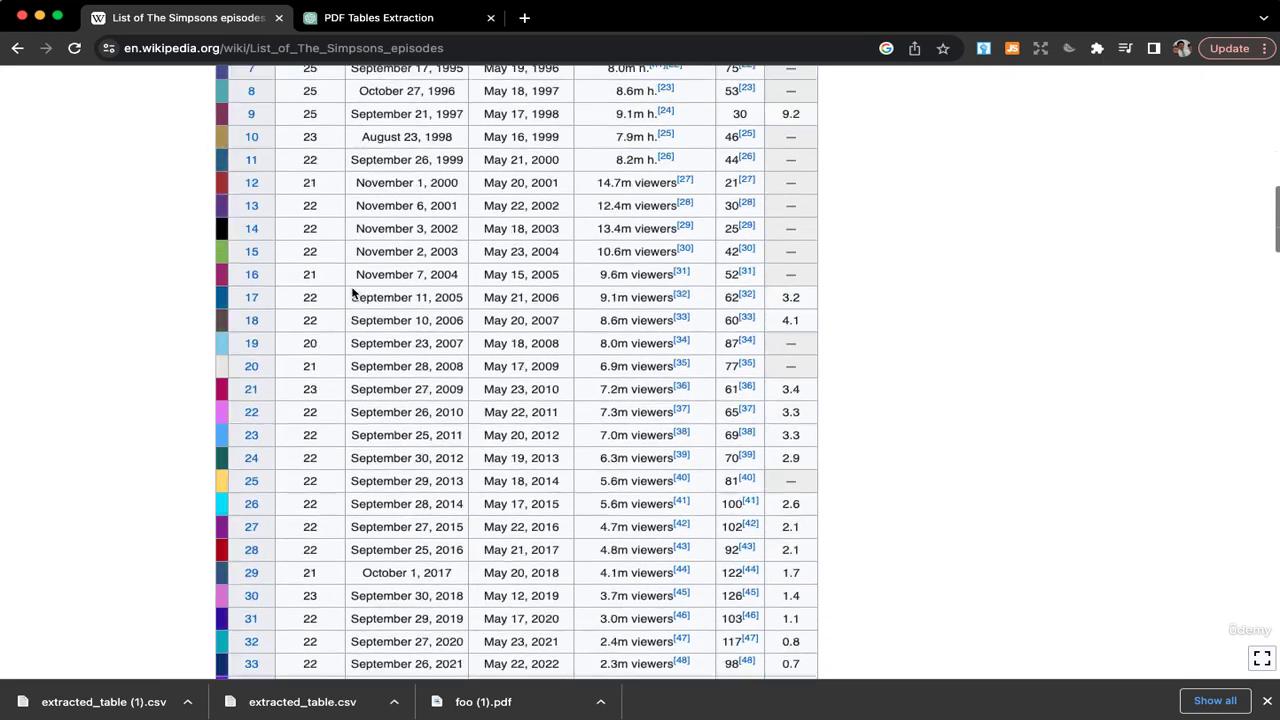
pyautogui.scroll(-15, 352, 292)
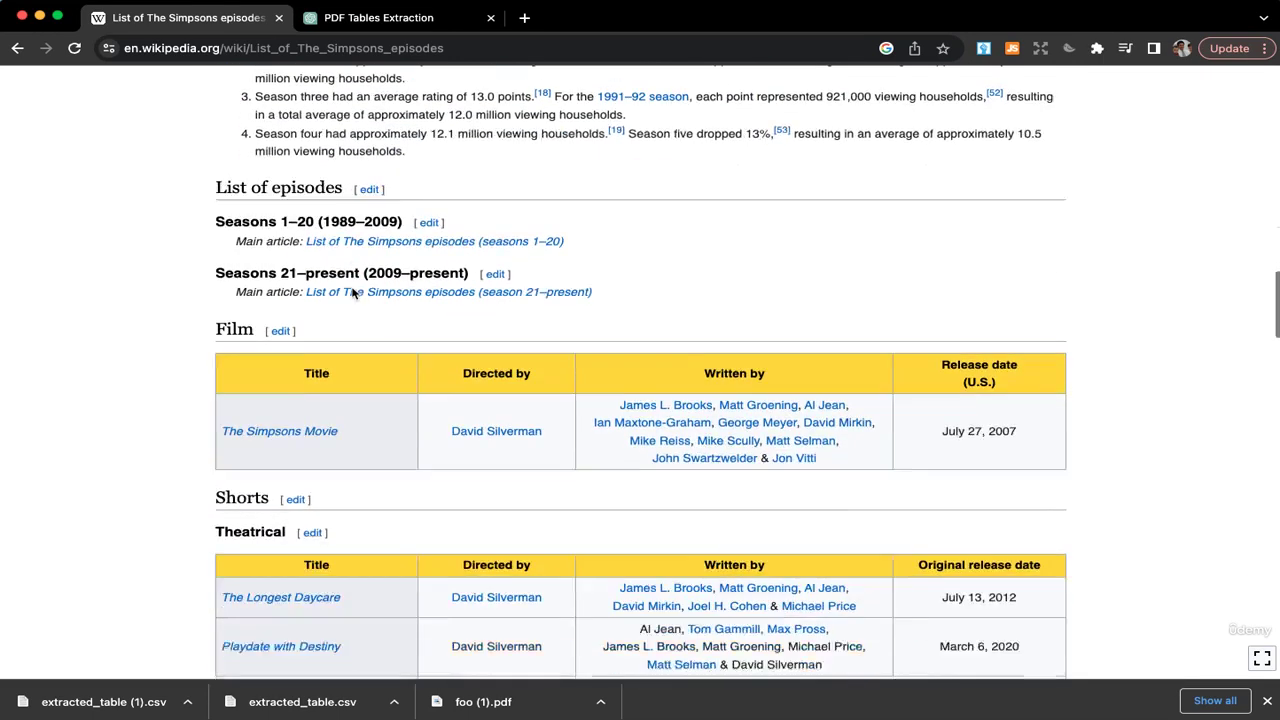
pyautogui.scroll(-14, 352, 292)
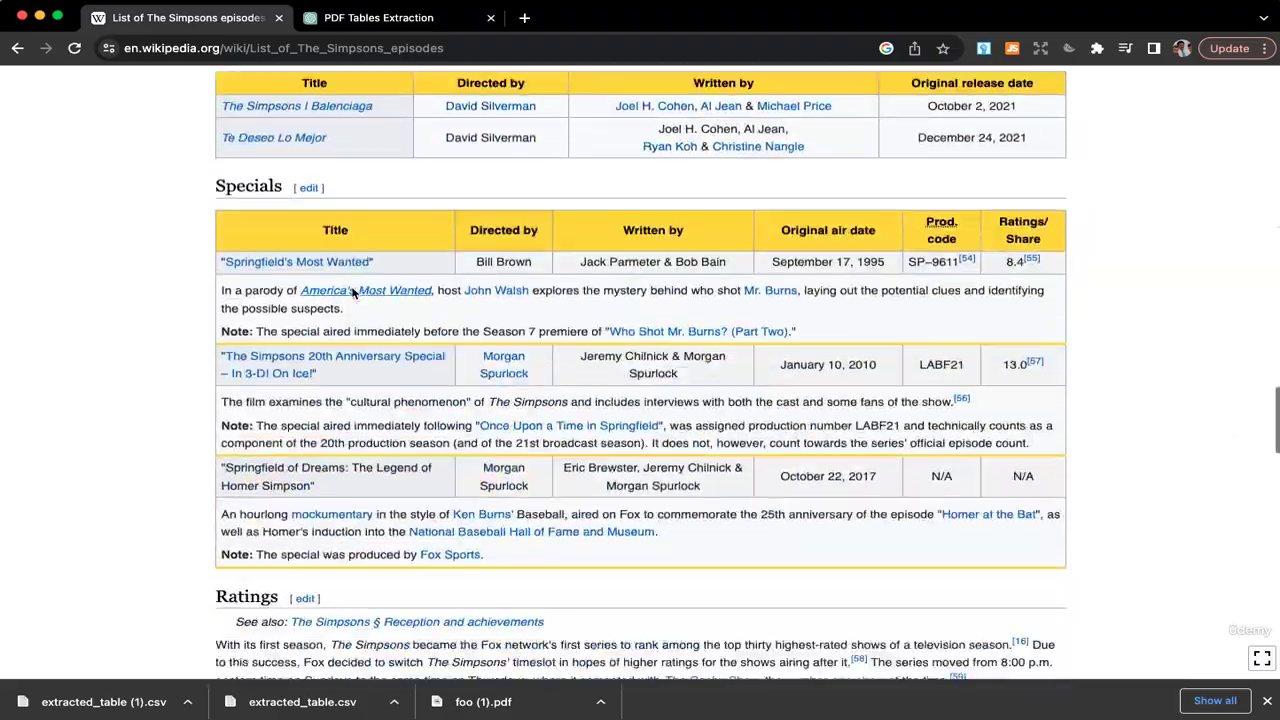
pyautogui.scroll(-4, 352, 292)
pyautogui.scroll(20, 352, 292)
pyautogui.scroll(20, 352, 292)
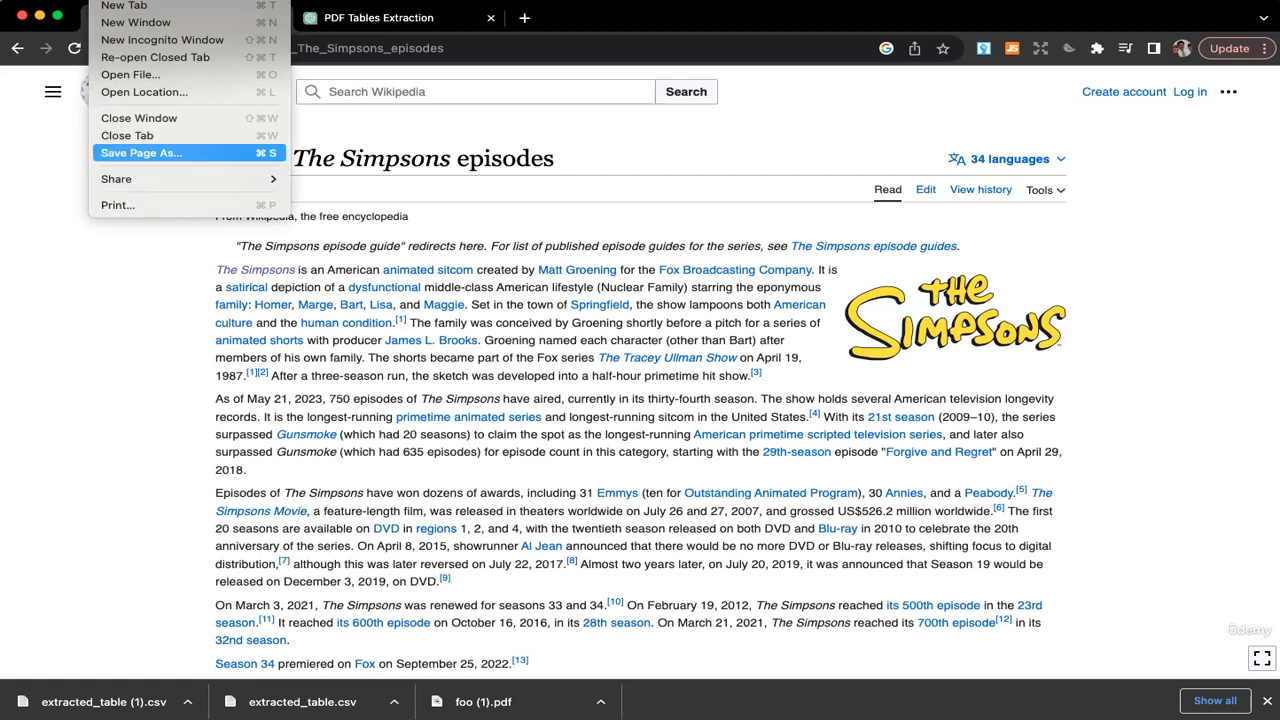
# Save the Wikipedia page to Downloads in the "Web Page, HTML Only" format
pyautogui.click(143, 157)
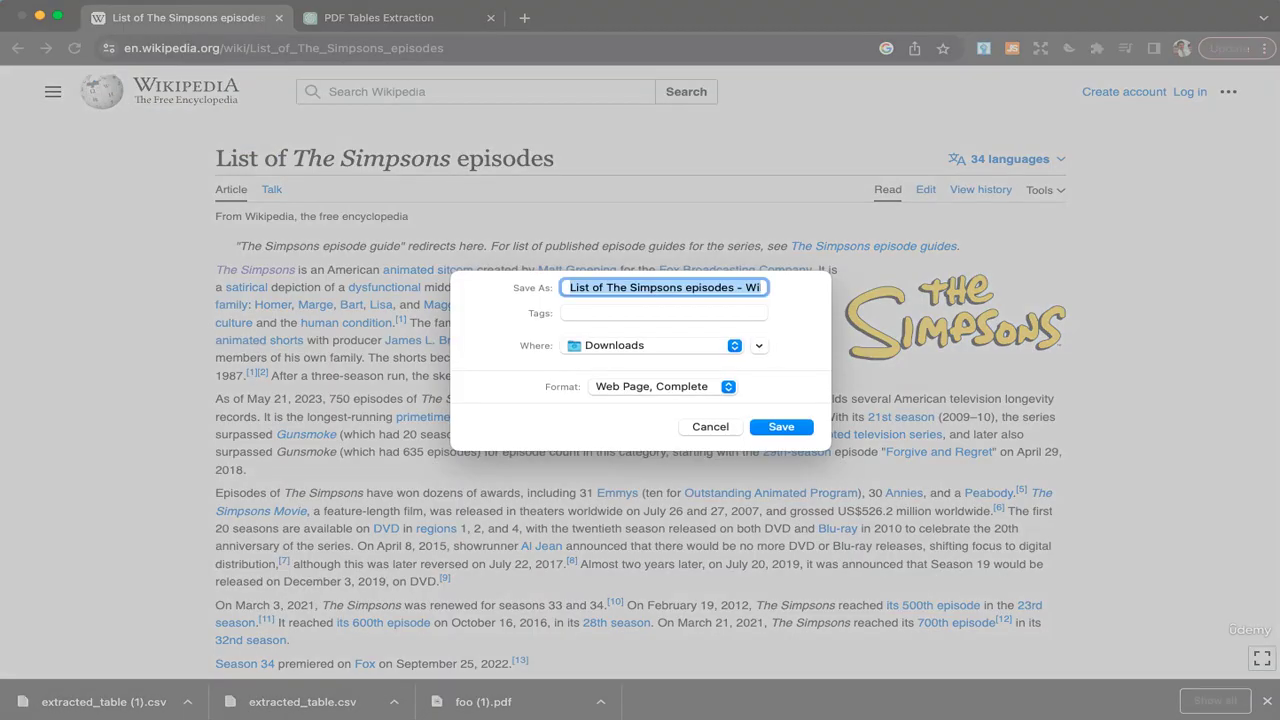
pyautogui.click(616, 390)
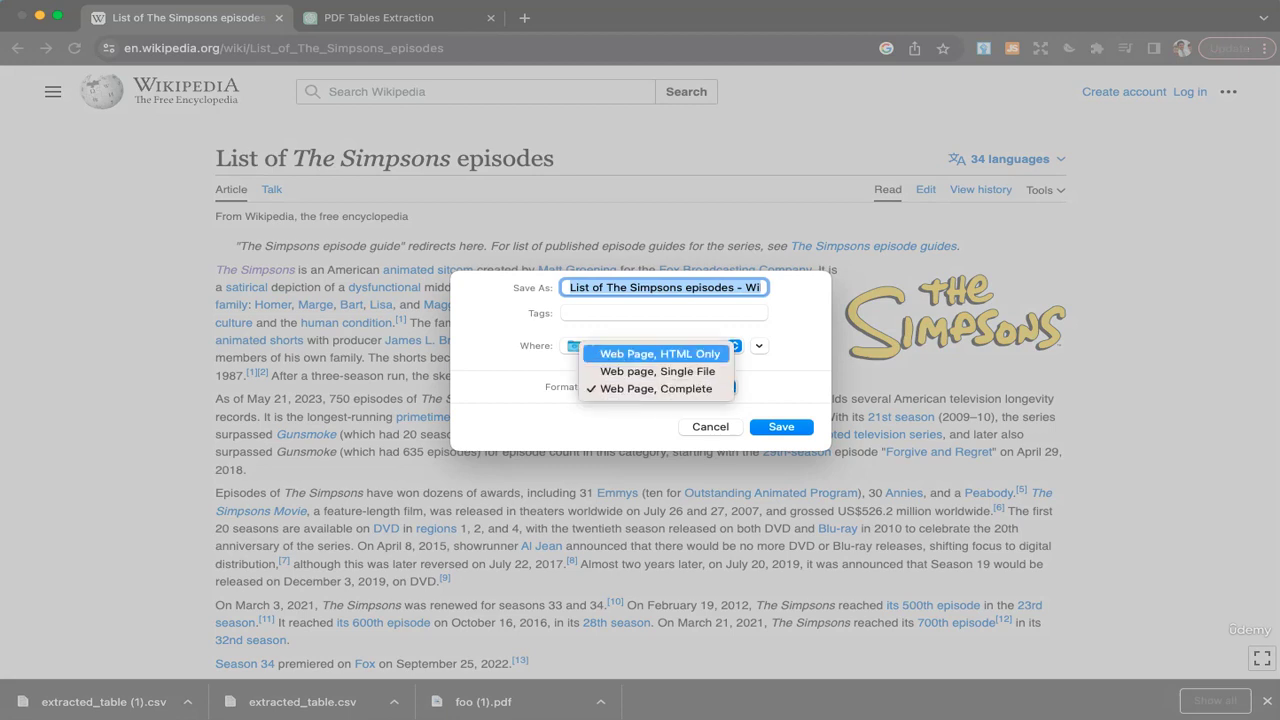
pyautogui.click(622, 355)
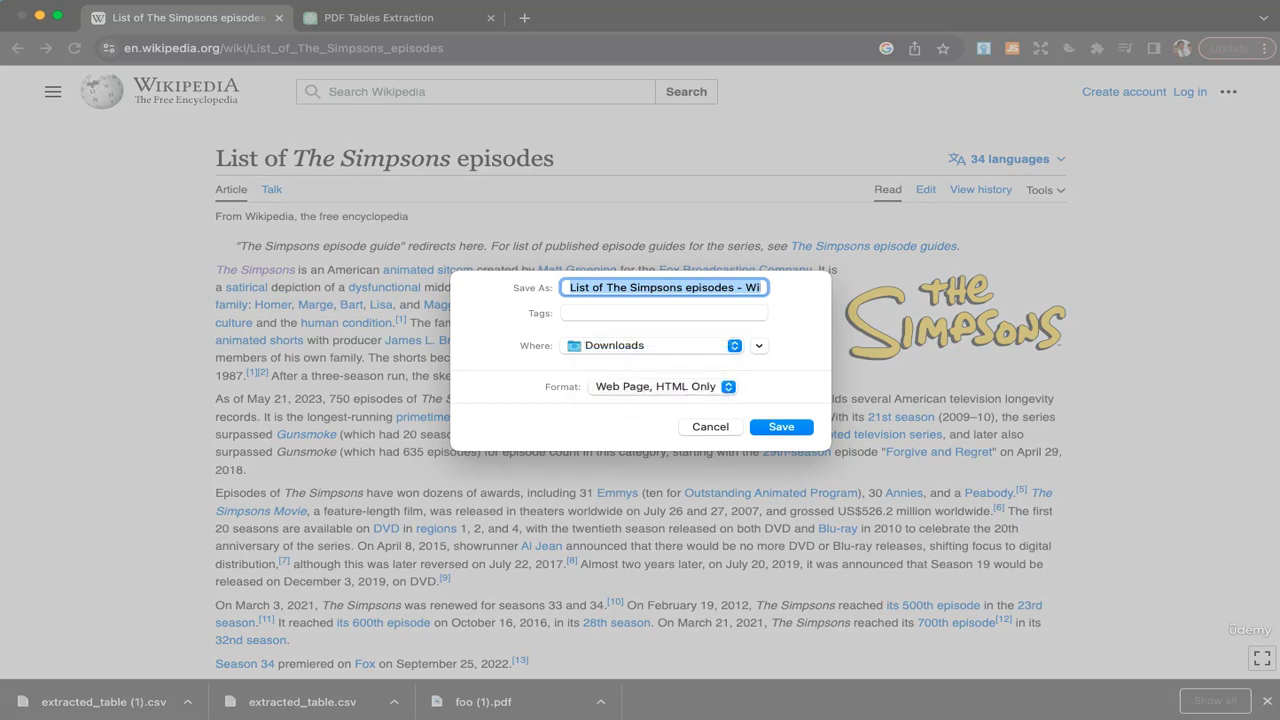
pyautogui.click(781, 427)
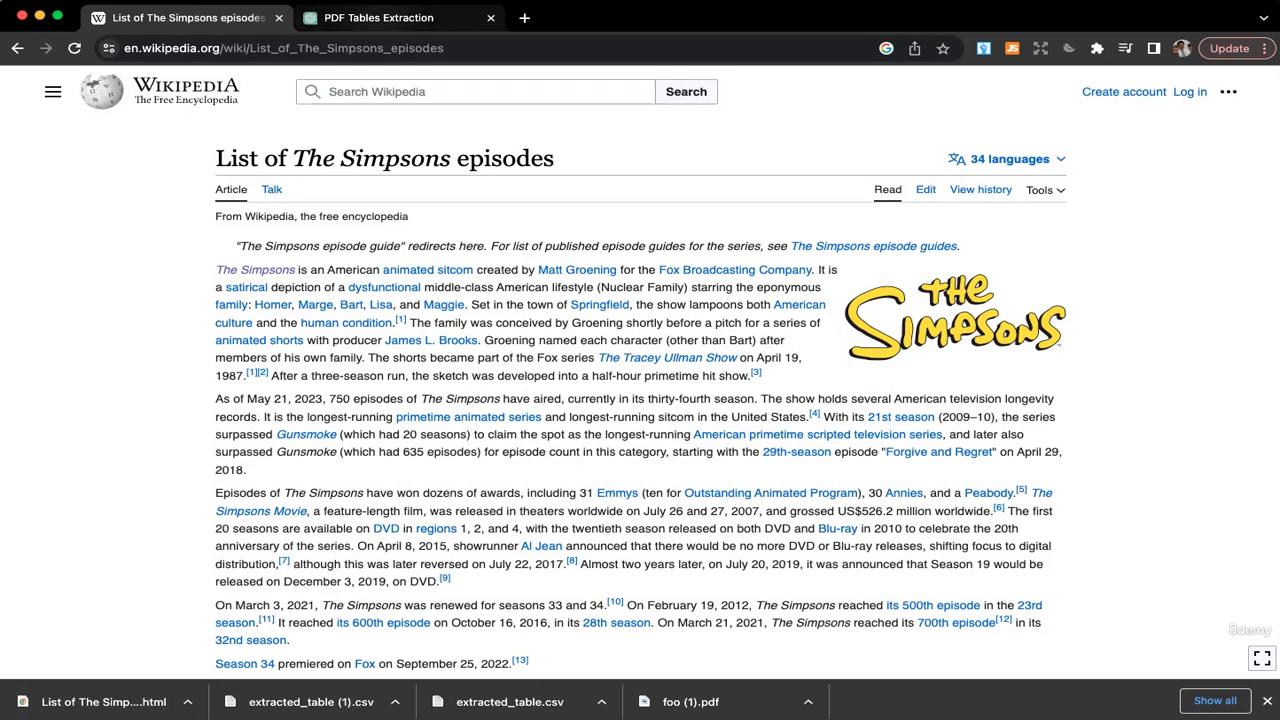
# Switch to ChatGPT, start a new GPT-4 chat and attach "List of The Simpsons episodes - Wikipedia.html" from Downloads
pyautogui.click(383, 24)
pyautogui.click(100, 92)
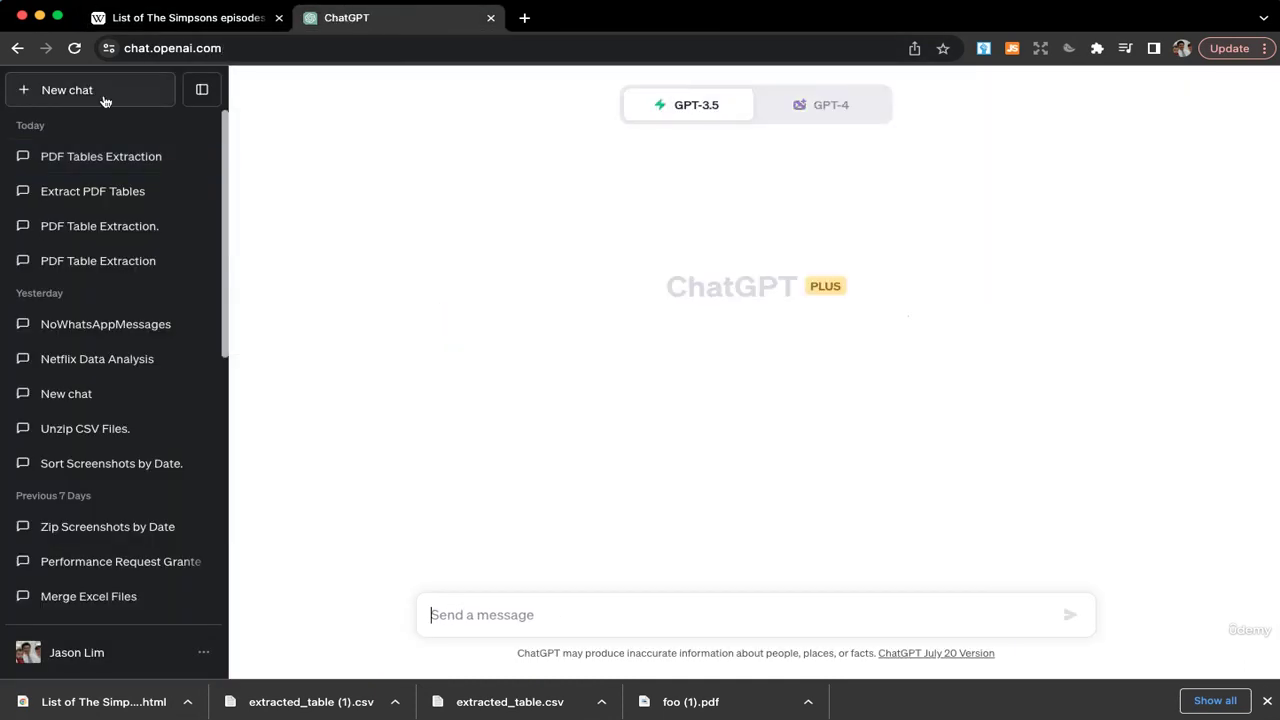
pyautogui.click(815, 105)
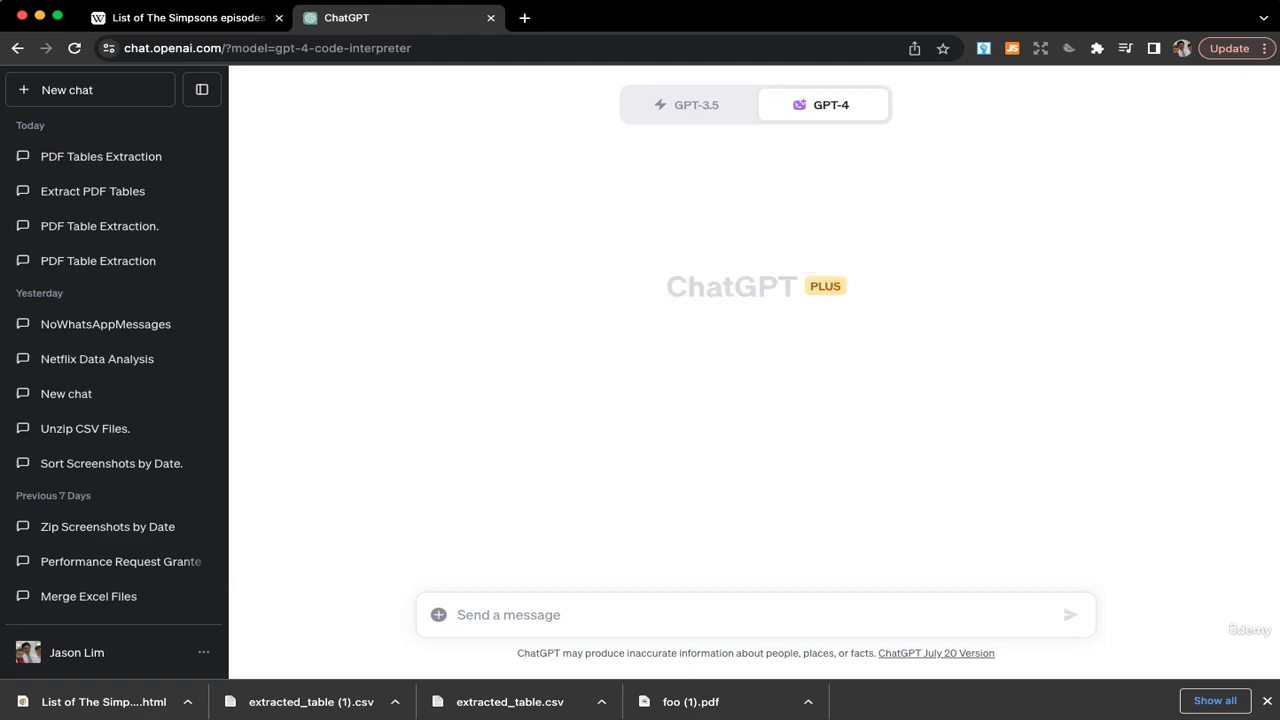
pyautogui.click(438, 614)
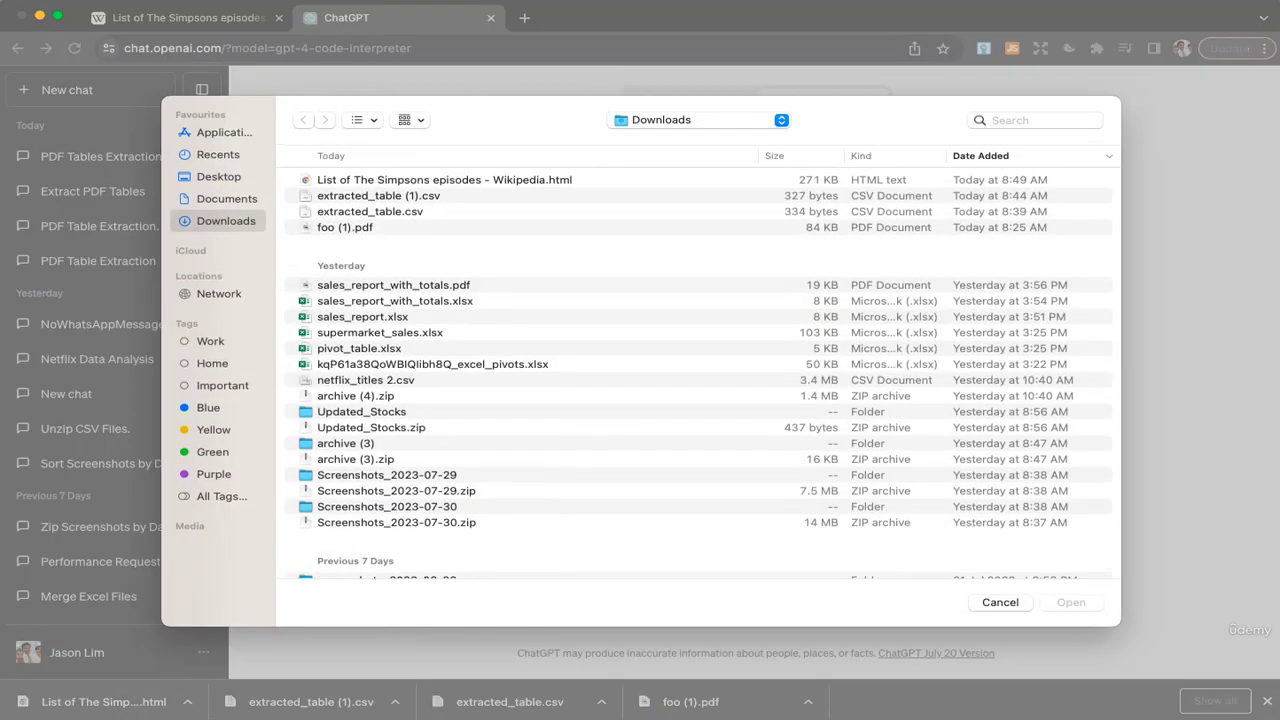
pyautogui.doubleClick(408, 181)
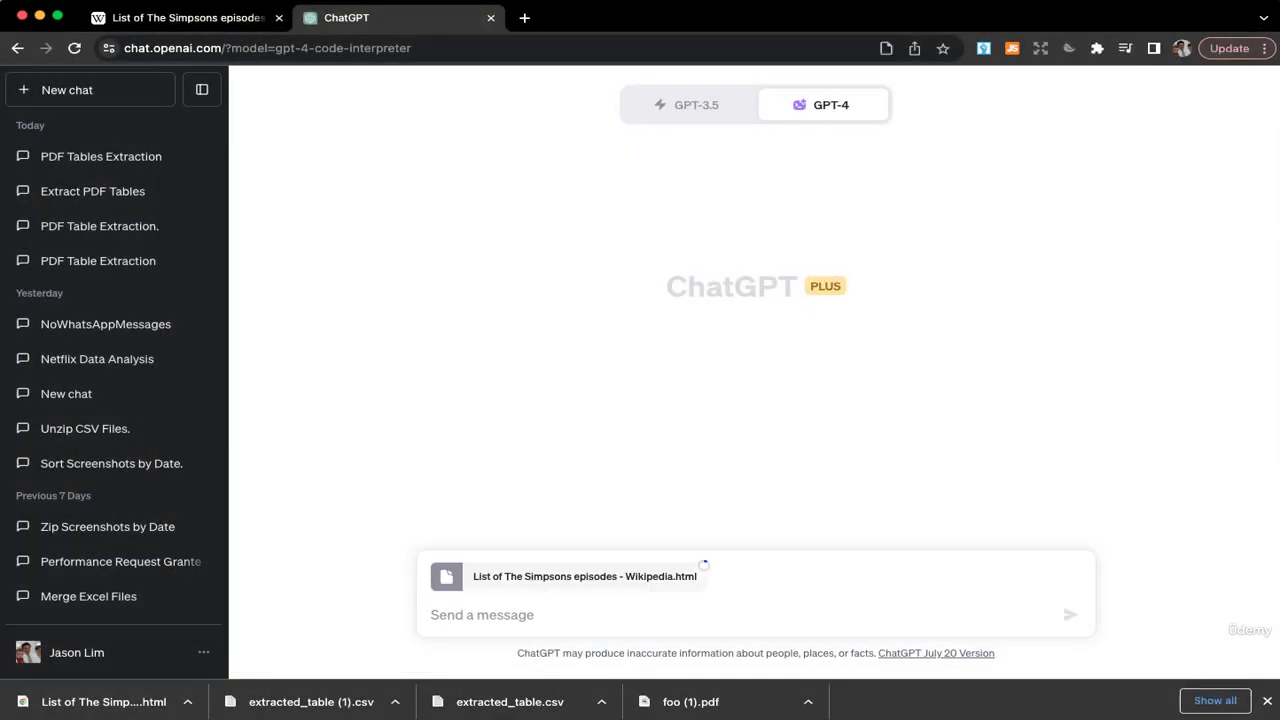
# Send the prompt "Extract the tables from this html" with the attached file
pyautogui.write('Extract the tables')
pyautogui.press('BackSpace')
pyautogui.press('BackSpace')
pyautogui.press('BackSpace')
pyautogui.press('BackSpace')
pyautogui.press('BackSpace')
pyautogui.write('tables from this html')
pyautogui.press('Return')
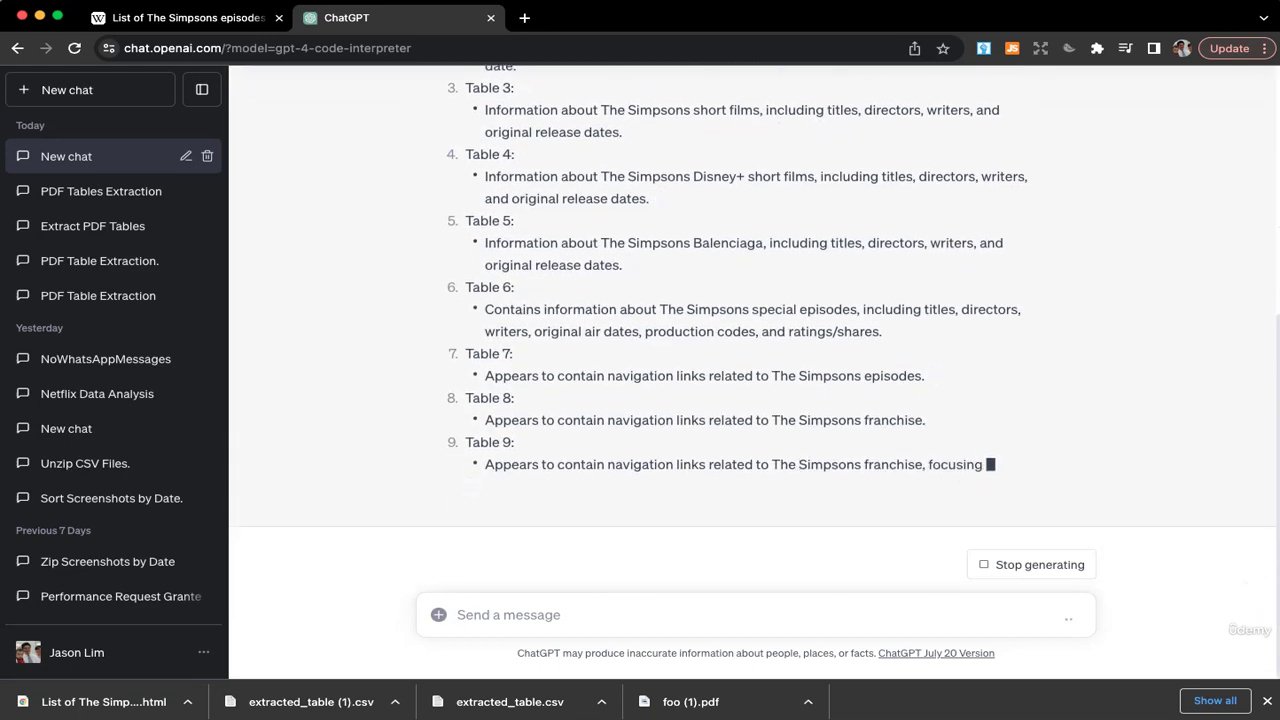
# Show the first block of work in the reply and examine its Python imports and the pd.read_html line
pyautogui.scroll(10, 677, 390)
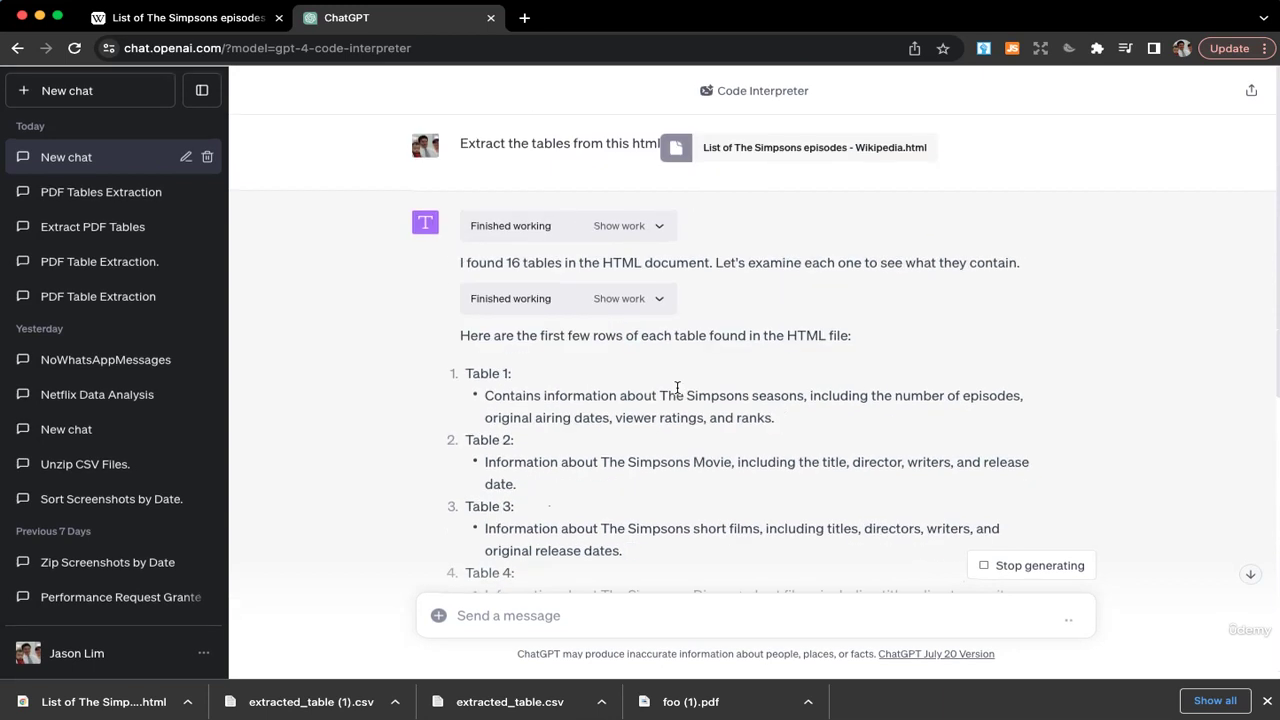
pyautogui.click(619, 225)
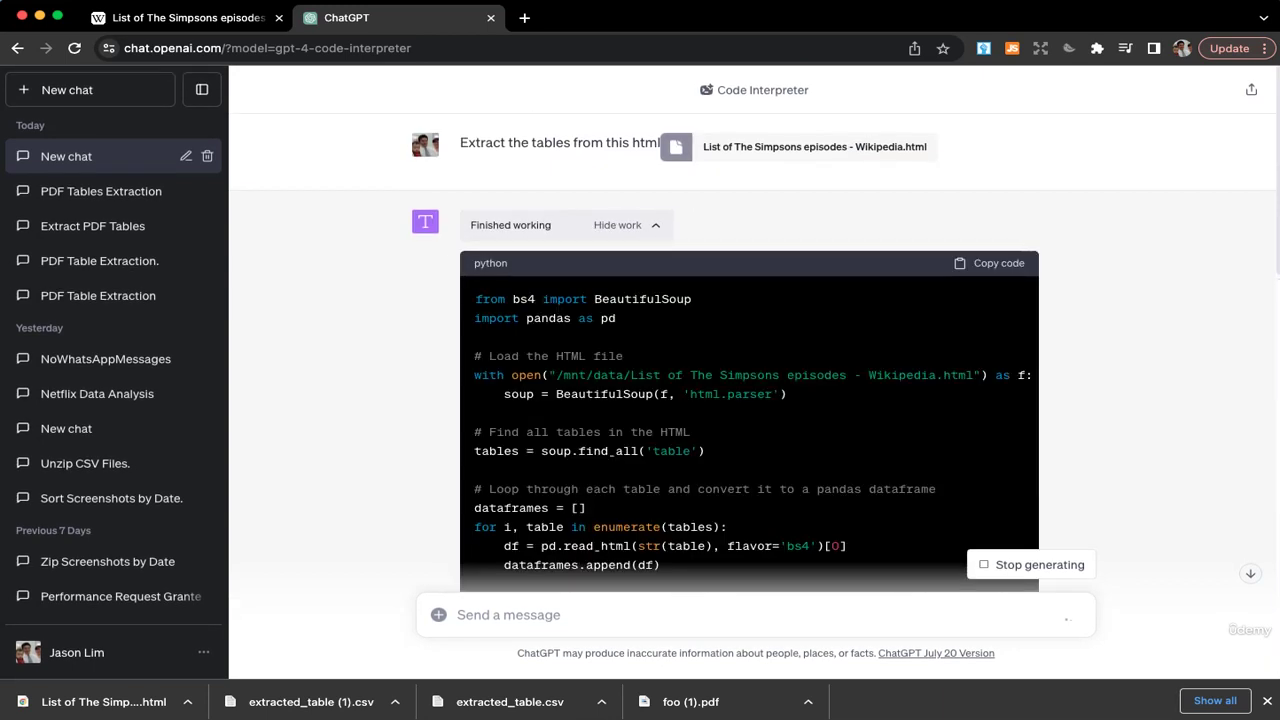
pyautogui.doubleClick(633, 300)
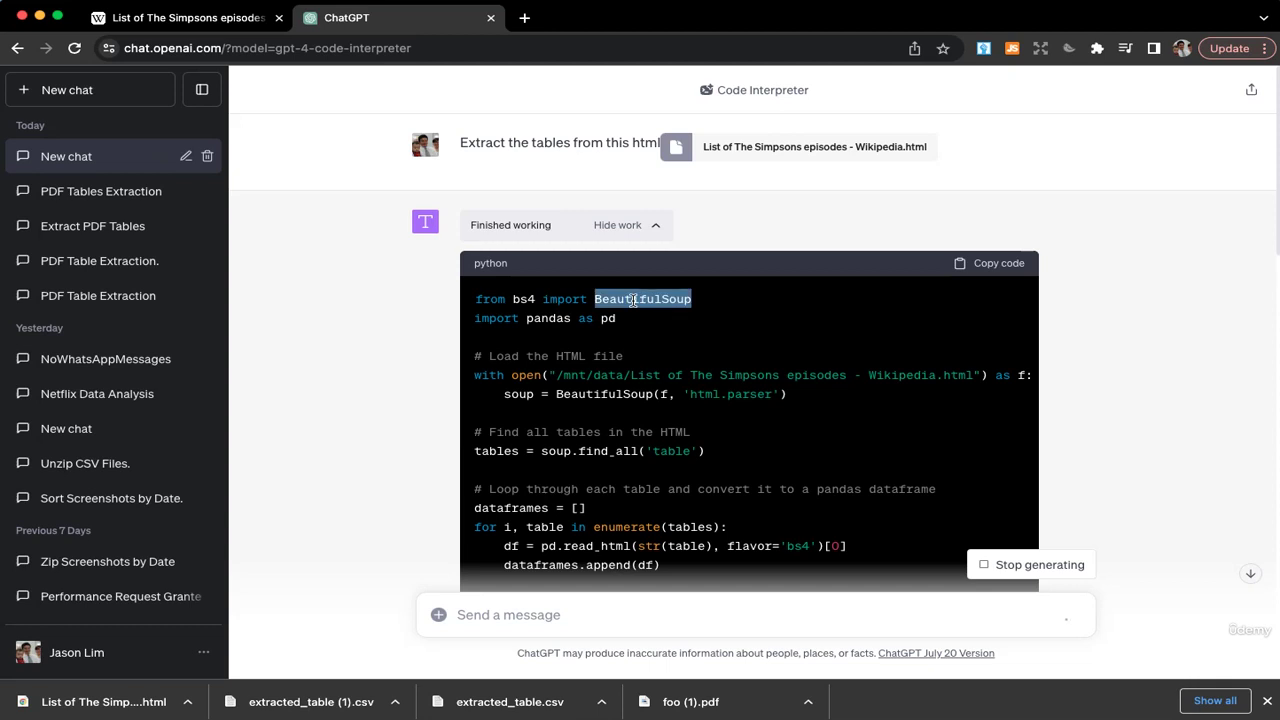
pyautogui.doubleClick(551, 320)
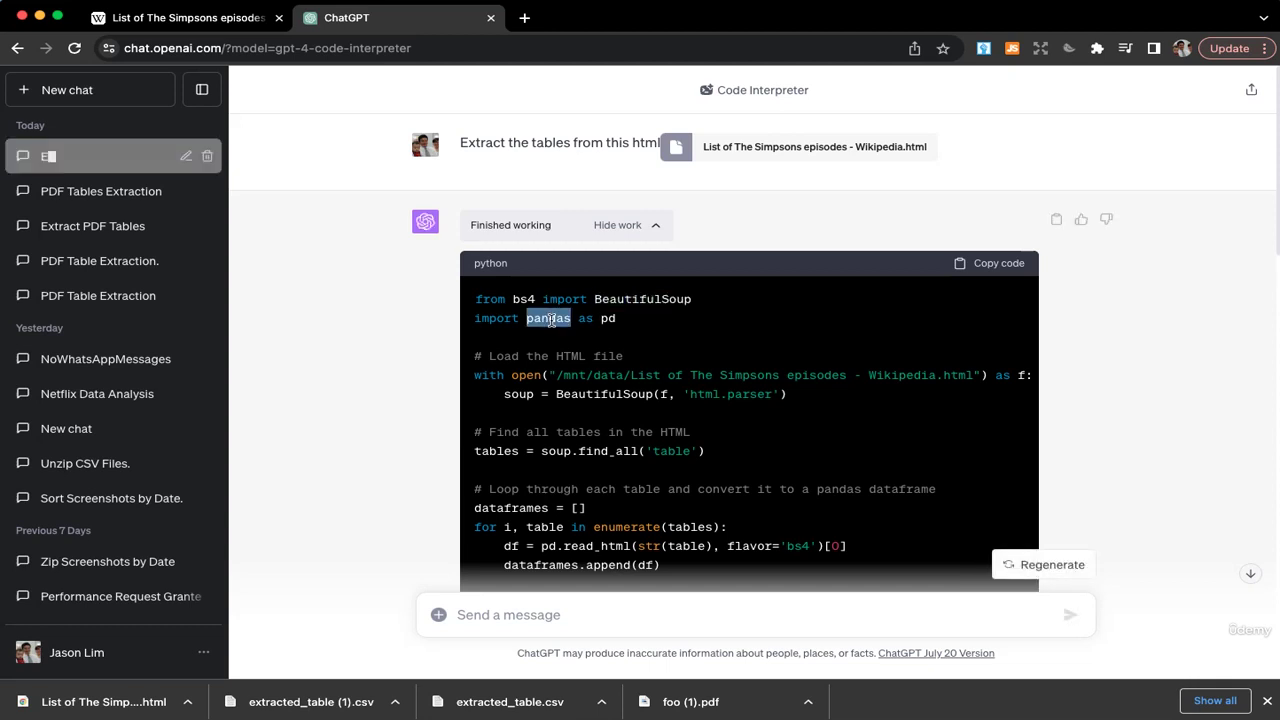
pyautogui.scroll(-1, 551, 320)
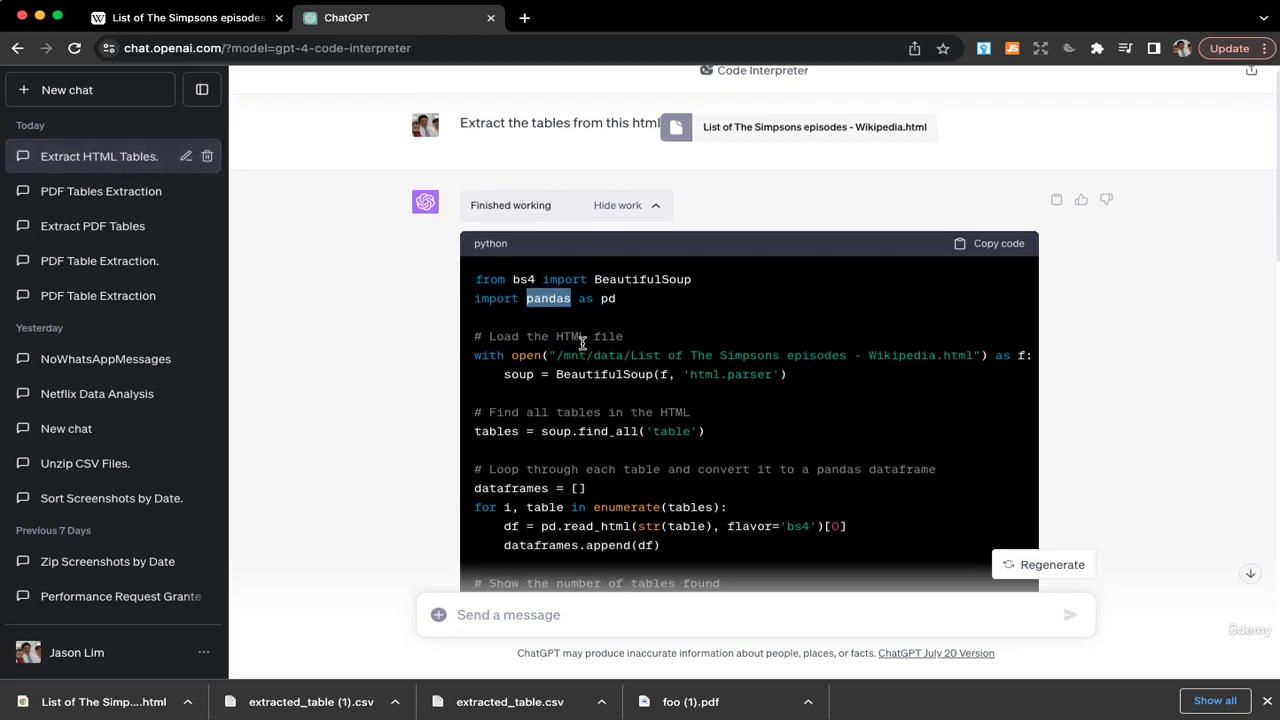
pyautogui.scroll(-3, 582, 344)
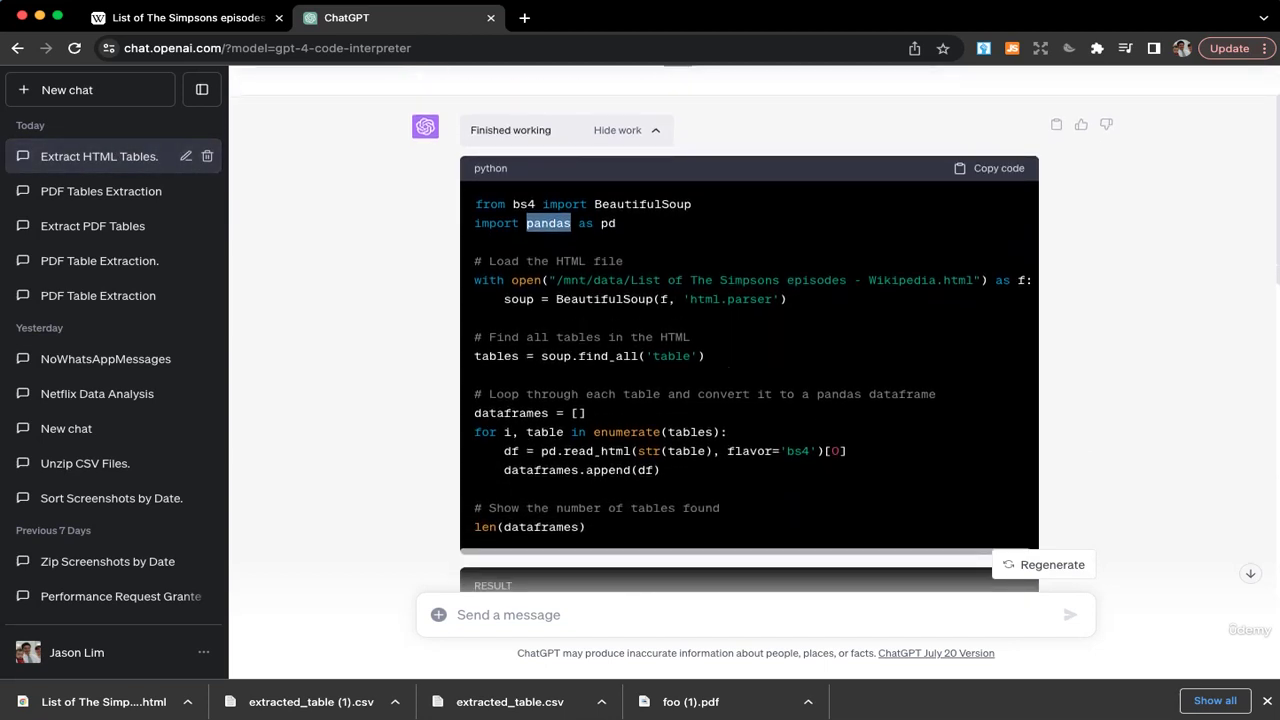
pyautogui.tripleClick(590, 450)
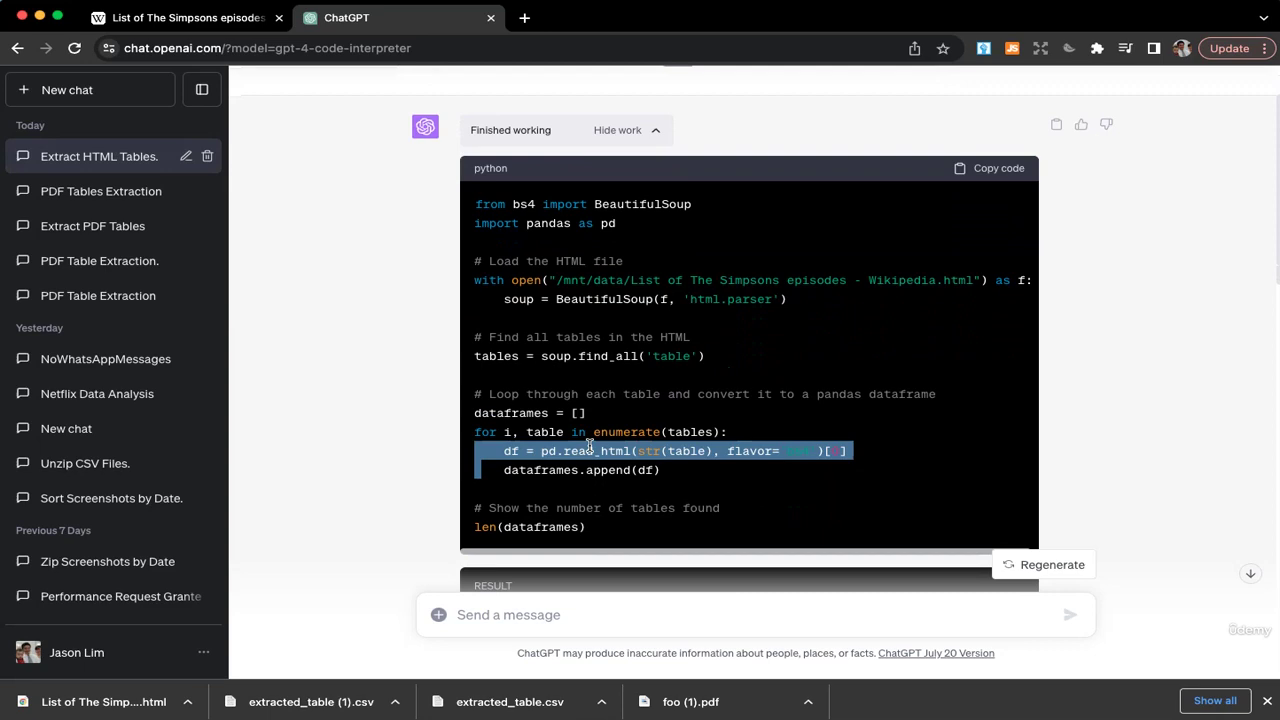
pyautogui.click(420, 457)
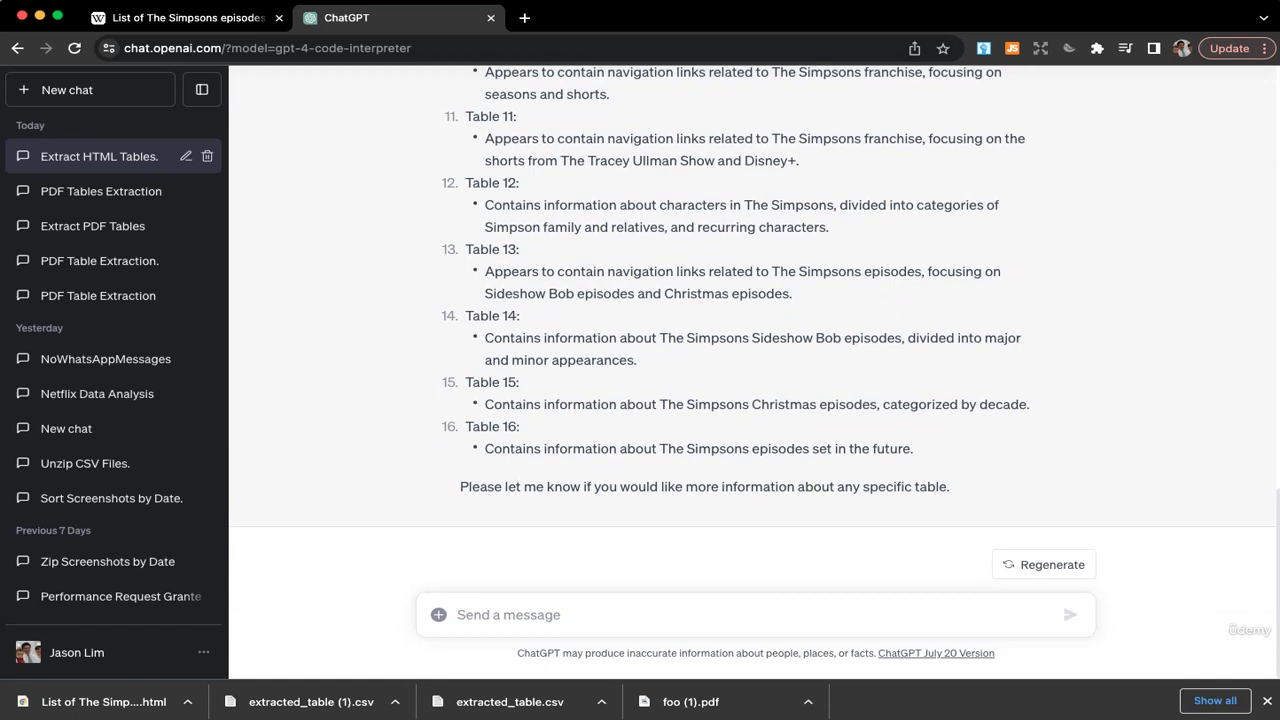
# Send the follow-up message "give me the tables in csv"
pyautogui.click(526, 616)
pyautogui.write('give me ')
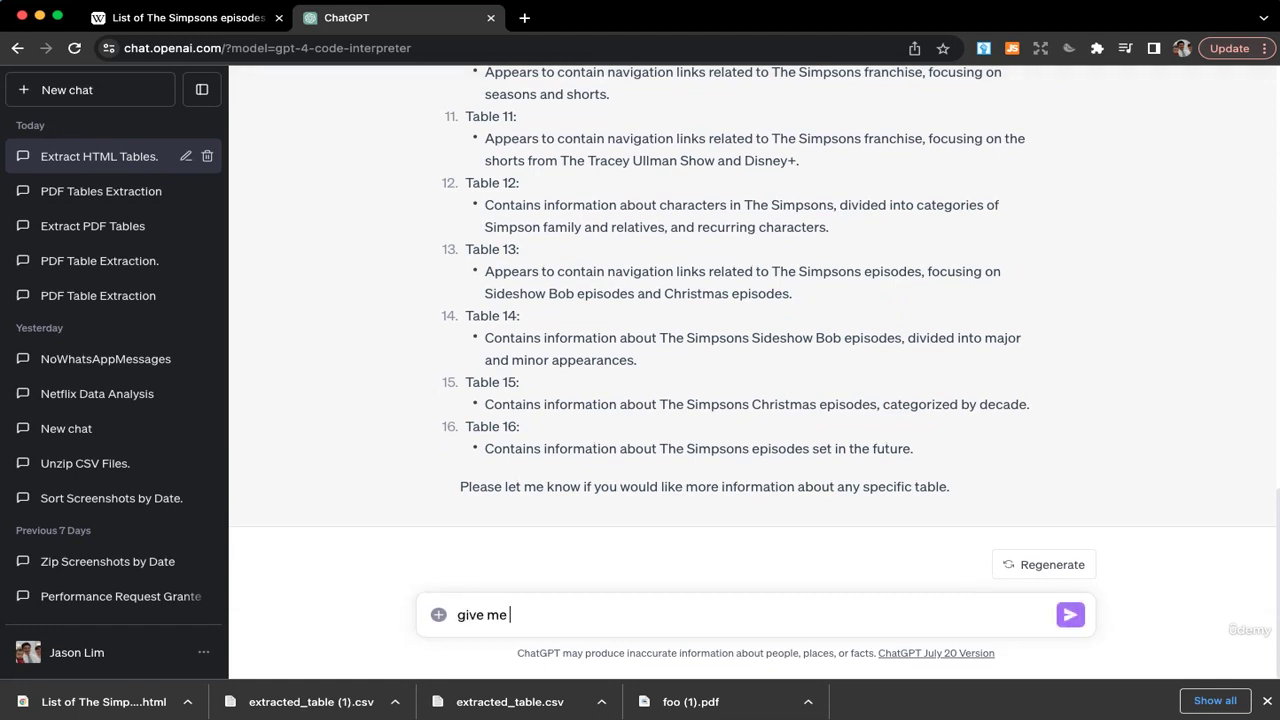
pyautogui.write('the tables in csv')
pyautogui.press('Return')
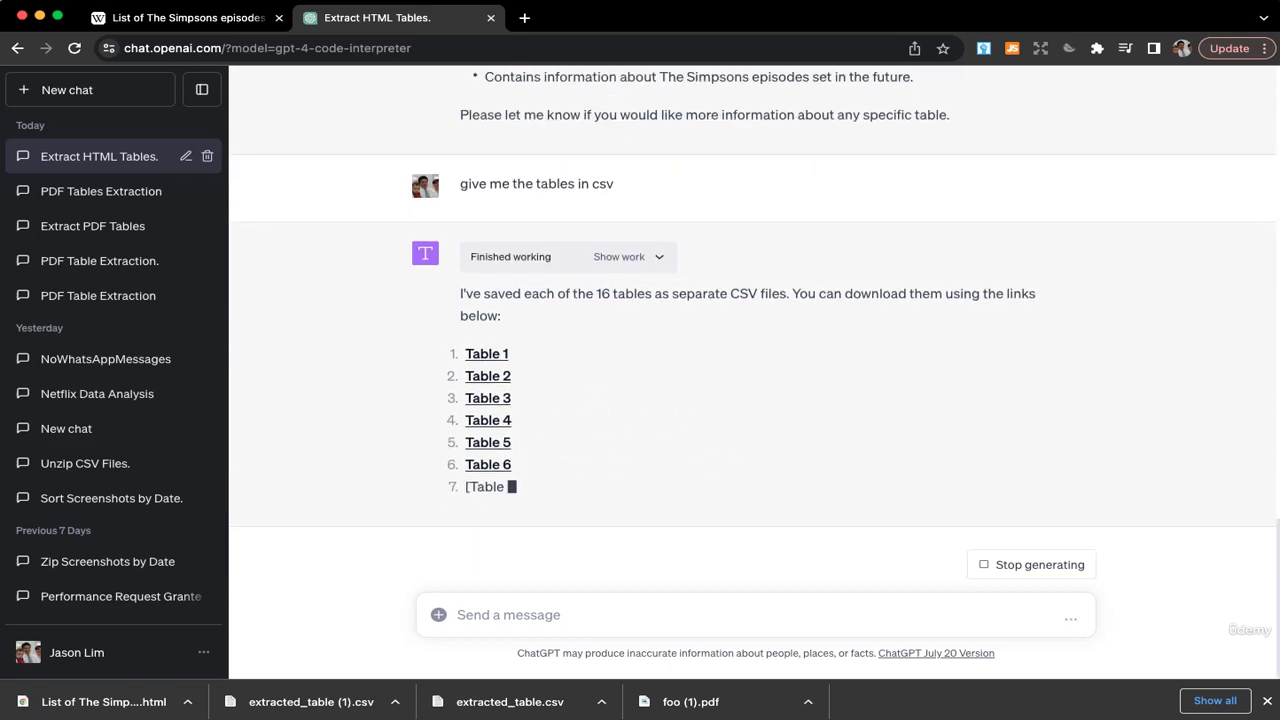
# Switch to the Wikipedia page and examine the Series overview table and its column headings
pyautogui.click(183, 20)
pyautogui.scroll(-6, 640, 370)
pyautogui.scroll(-3, 397, 270)
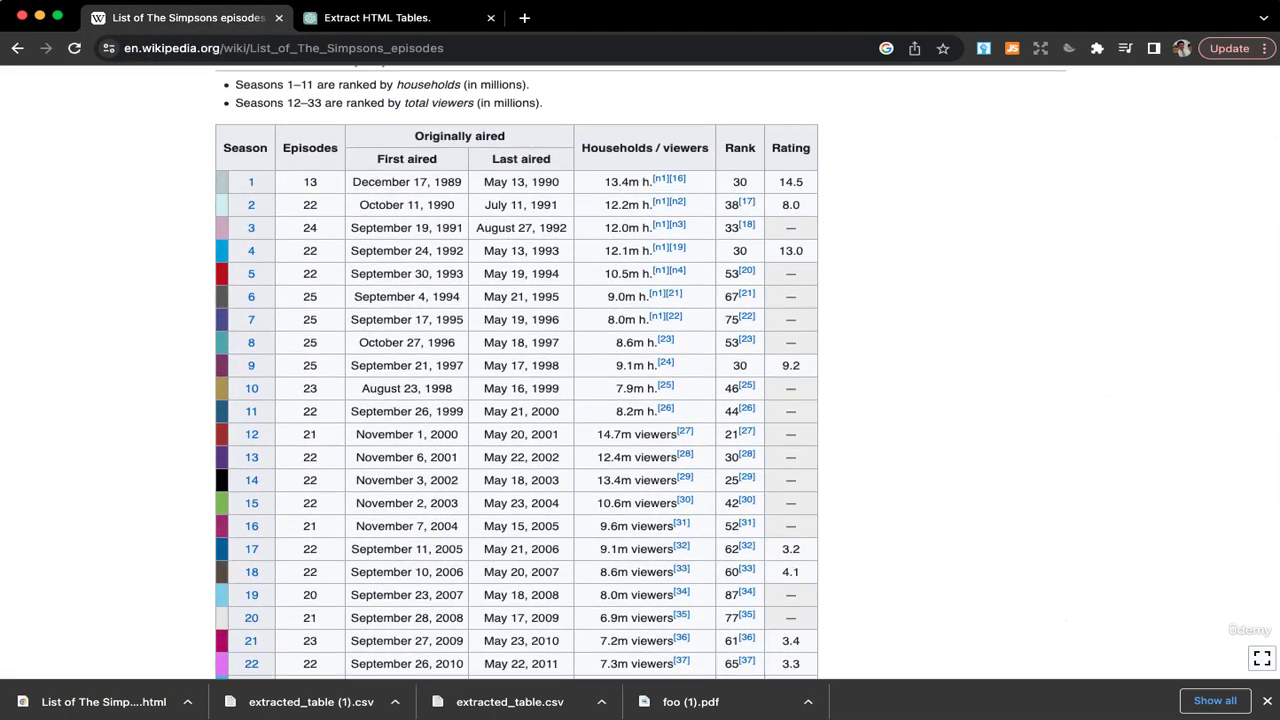
pyautogui.scroll(3, 400, 250)
pyautogui.scroll(-2, 400, 250)
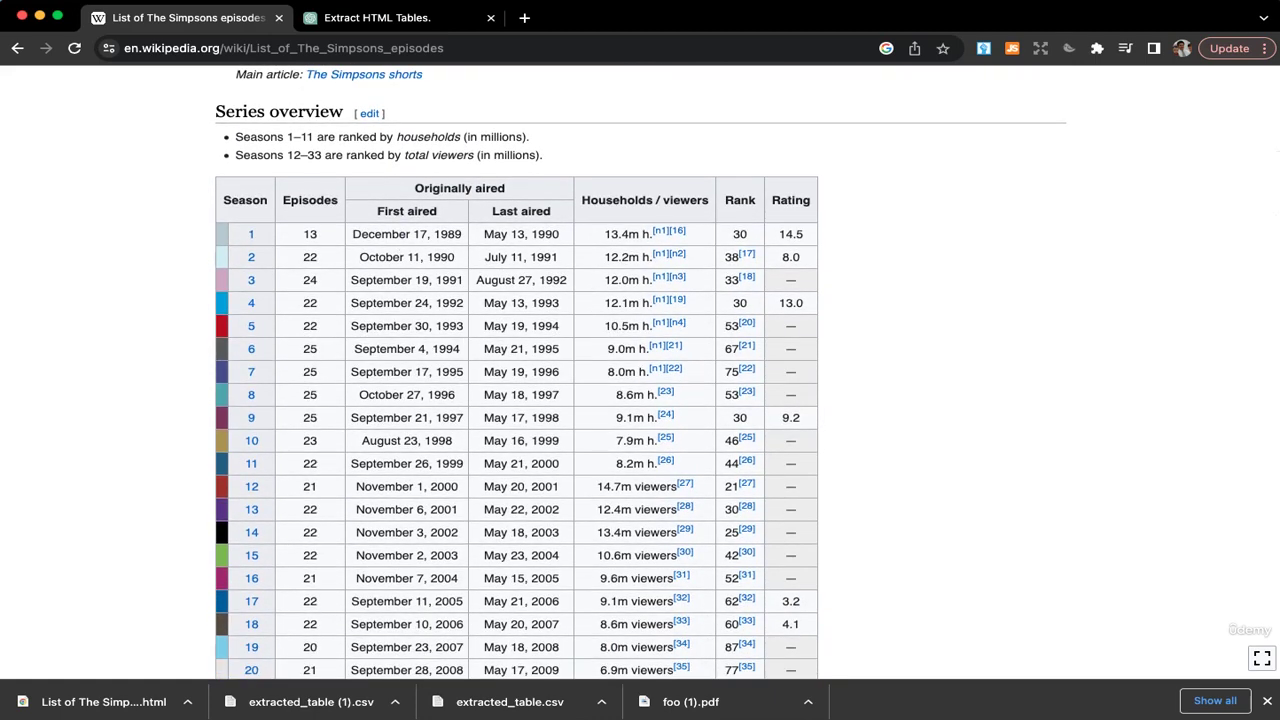
pyautogui.scroll(-1, 640, 375)
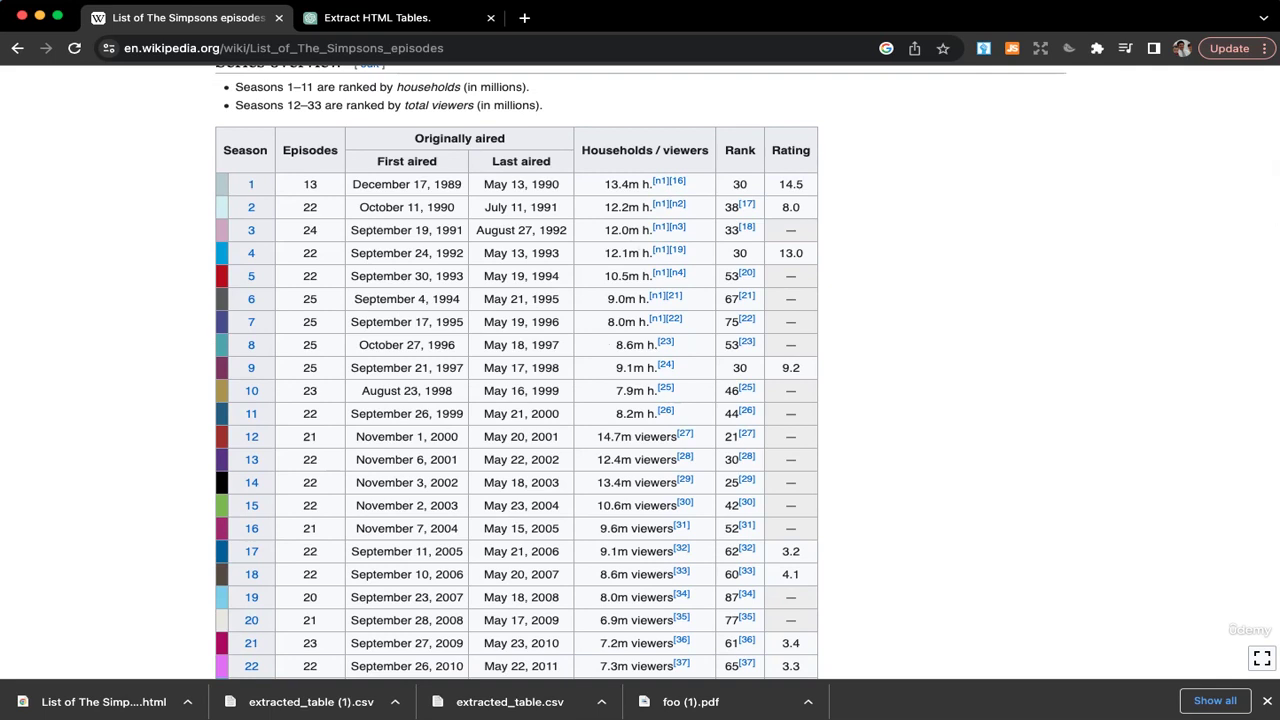
# Return to the ChatGPT conversation, download Table 1 and open the downloaded table_1.csv
pyautogui.hotkey('ctrl', 'Tab')
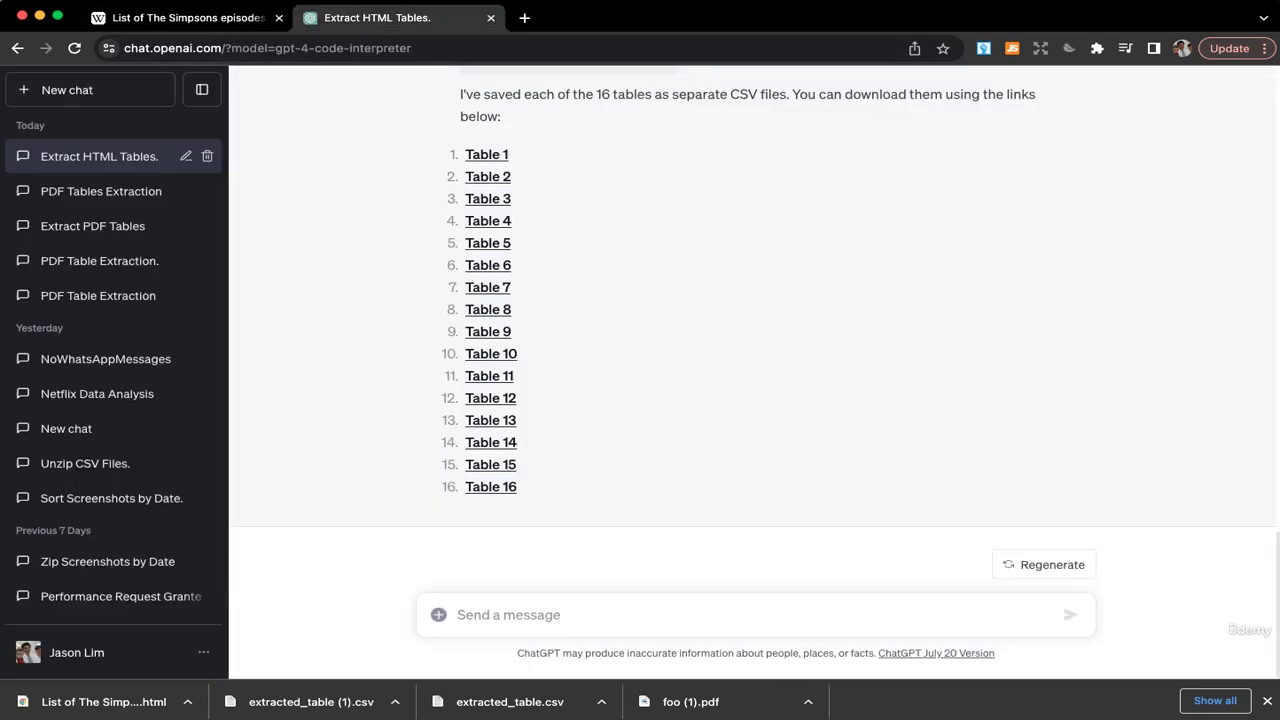
pyautogui.click(486, 156)
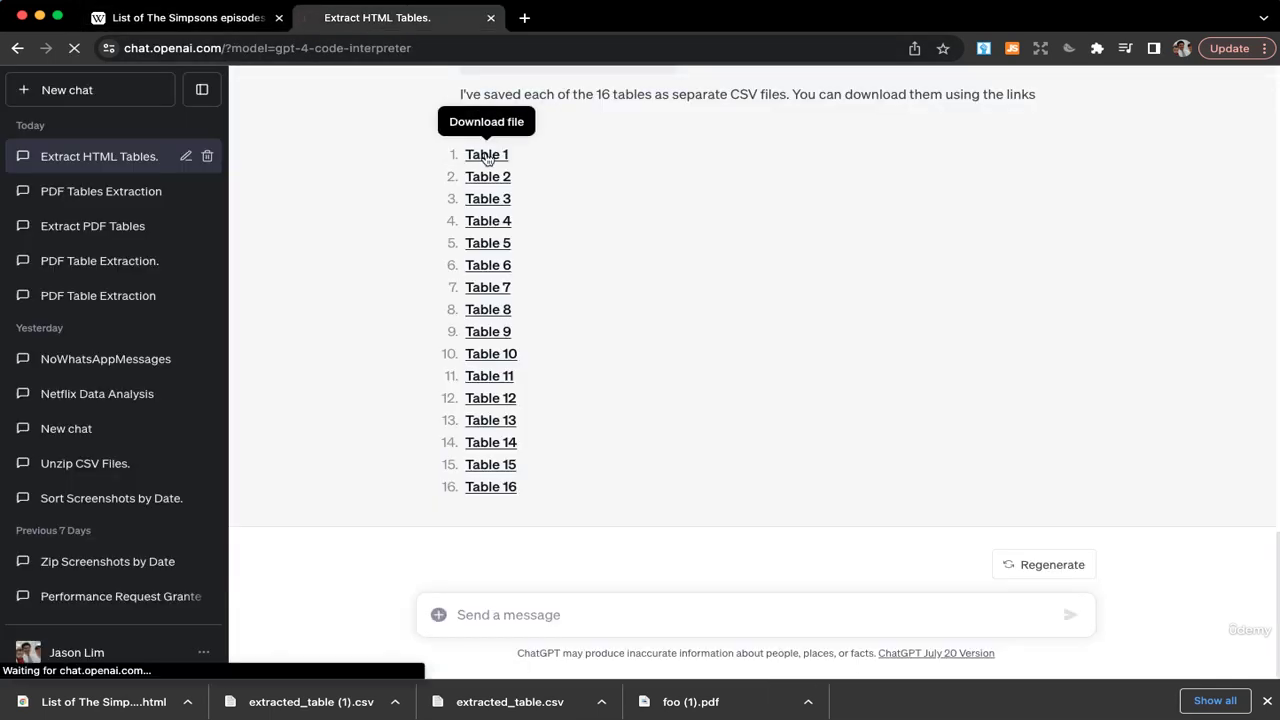
pyautogui.click(72, 701)
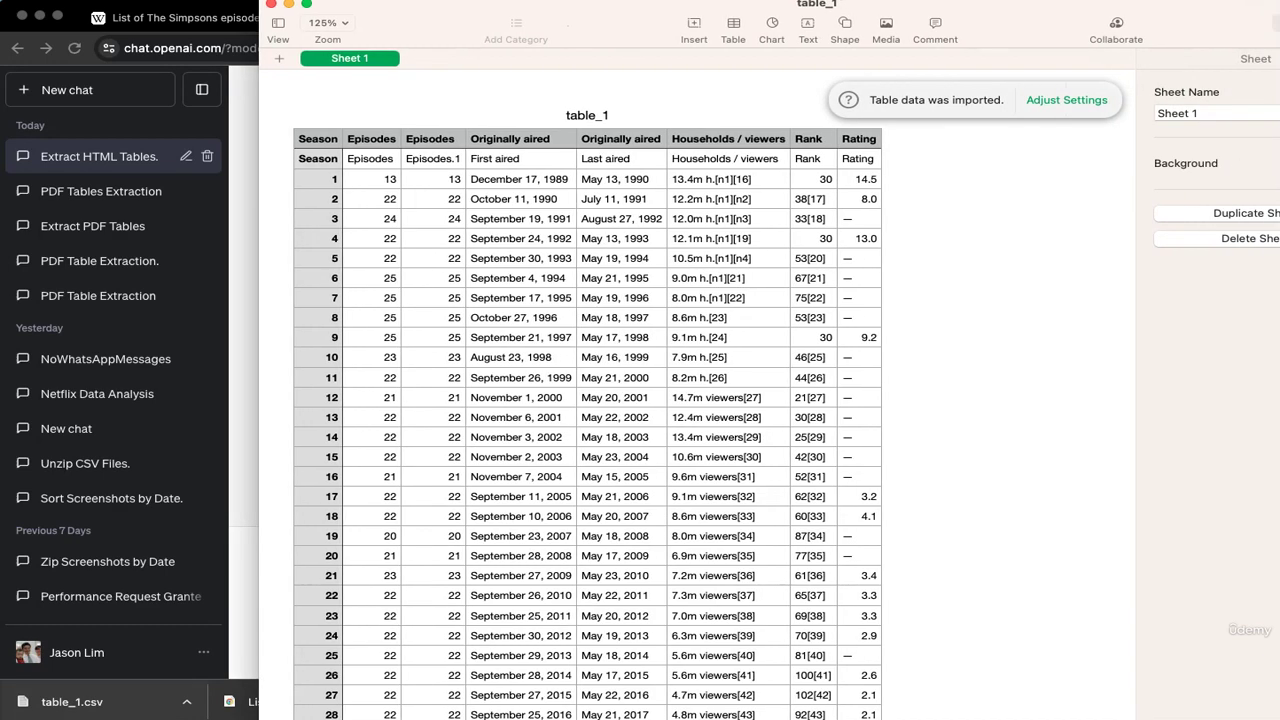
# Check the rows of table_1, including season 1's episodes, first aired and viewers cells, against the Wikipedia table
pyautogui.scroll(-5, 332, 193)
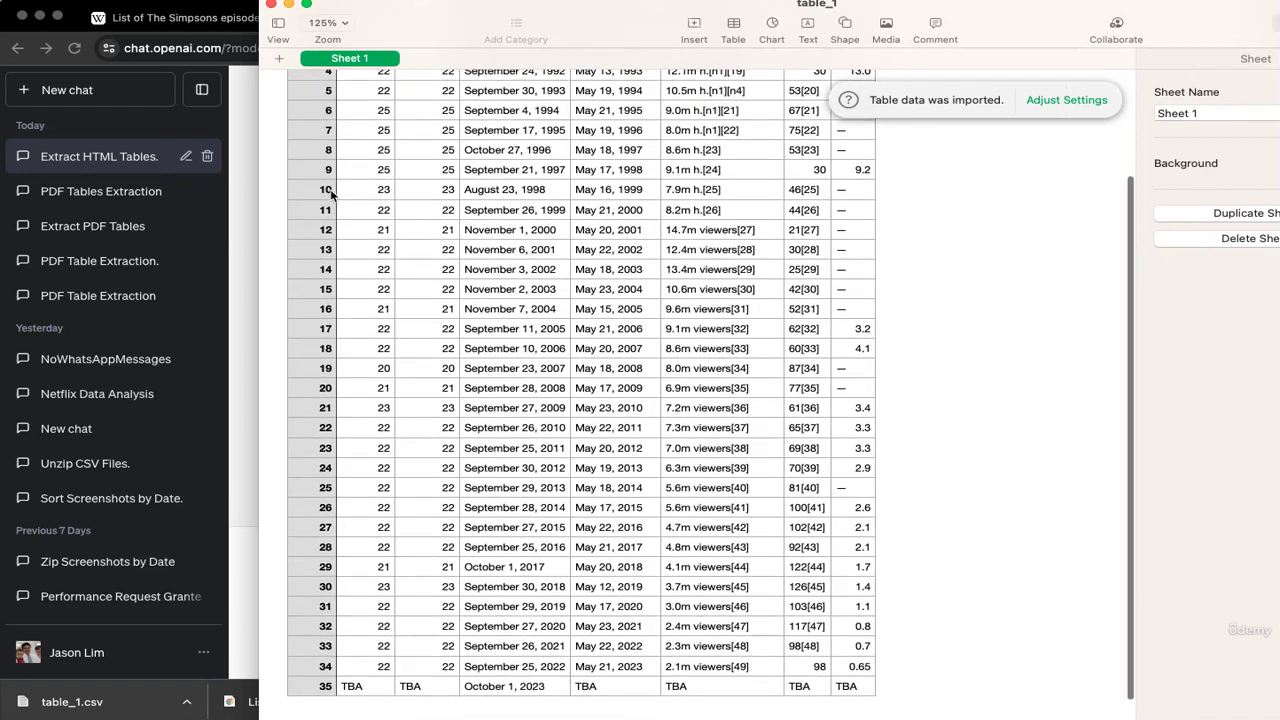
pyautogui.scroll(5, 332, 193)
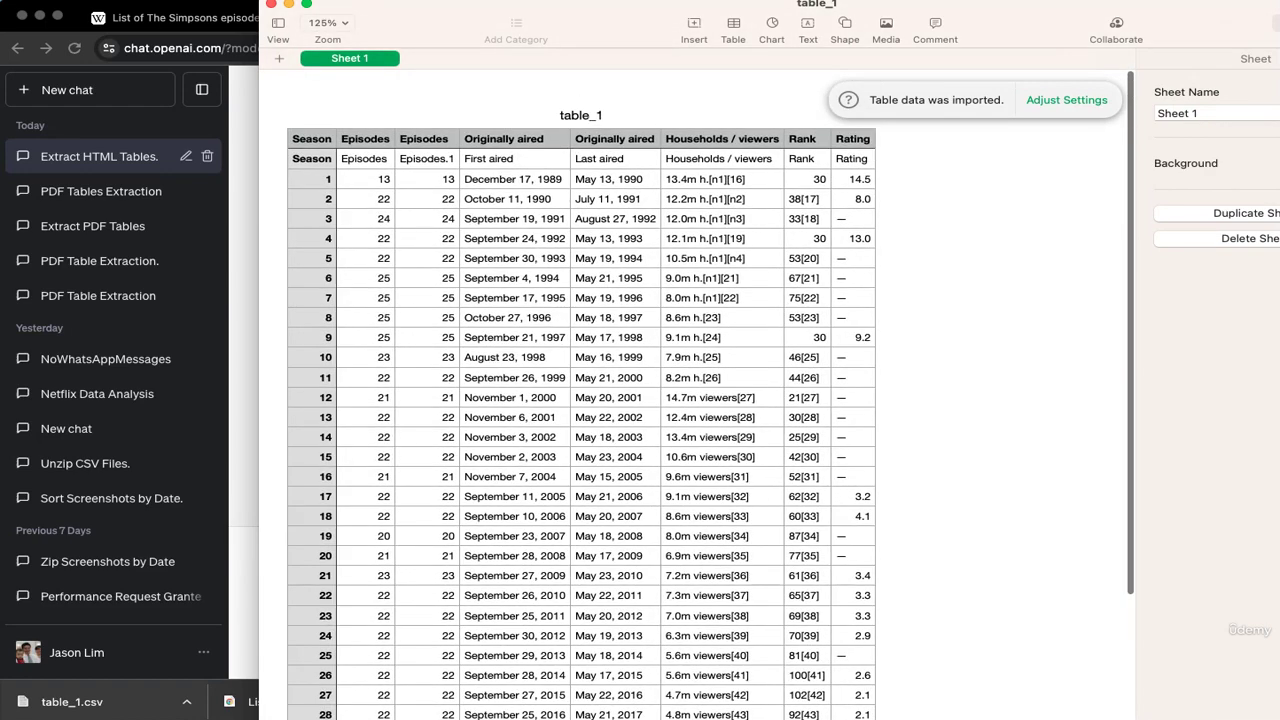
pyautogui.click(367, 184)
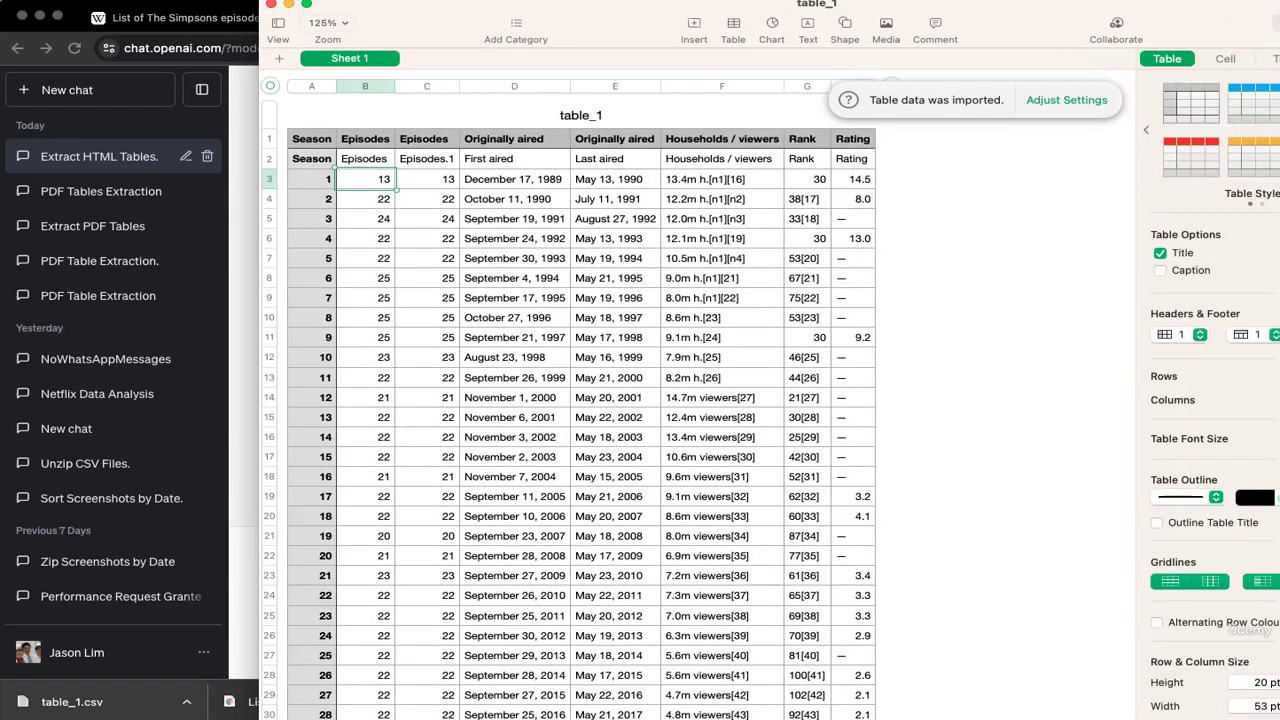
pyautogui.click(722, 179)
pyautogui.click(514, 179)
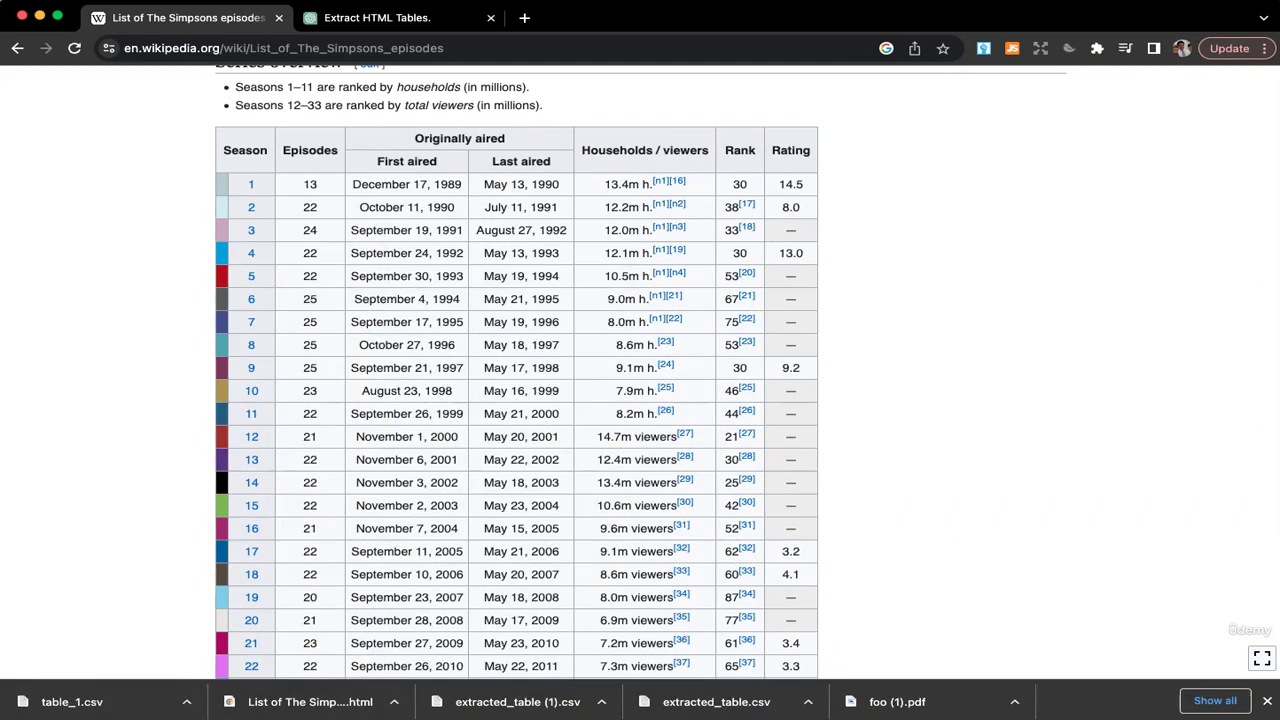
# Compare season 1's first aired, last aired and households/viewers cells in the Wikipedia table with the same cells in table_1
pyautogui.moveTo(352, 184); pyautogui.dragTo(462, 184)
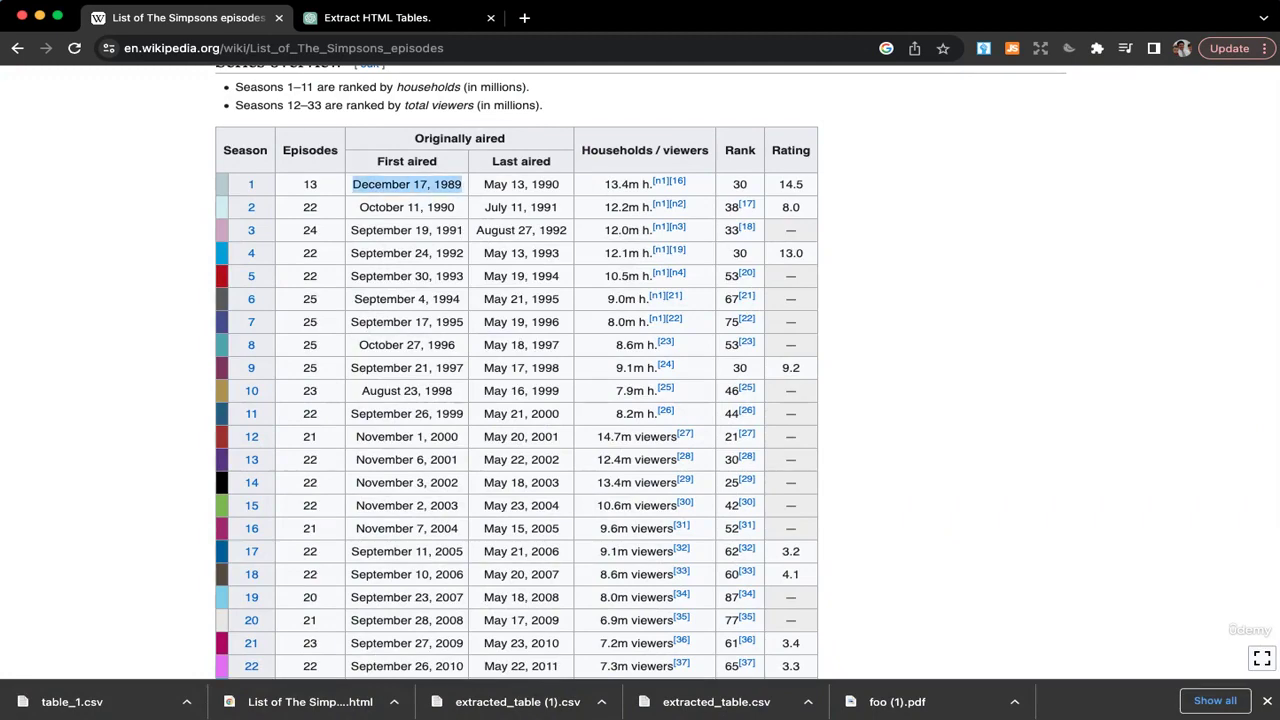
pyautogui.scroll(-5, 331, 217)
pyautogui.rightClick(332, 214)
pyautogui.press('Escape')
pyautogui.scroll(5, 517, 372)
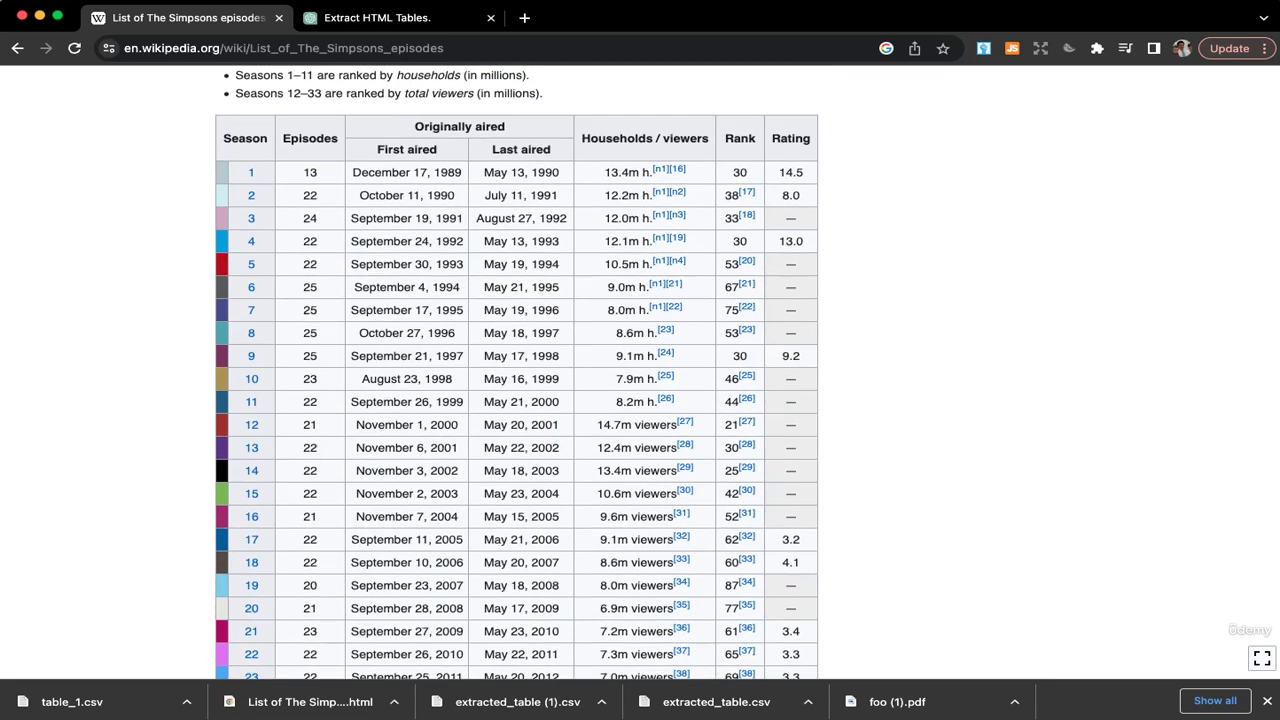
pyautogui.moveTo(500, 172); pyautogui.dragTo(642, 172)
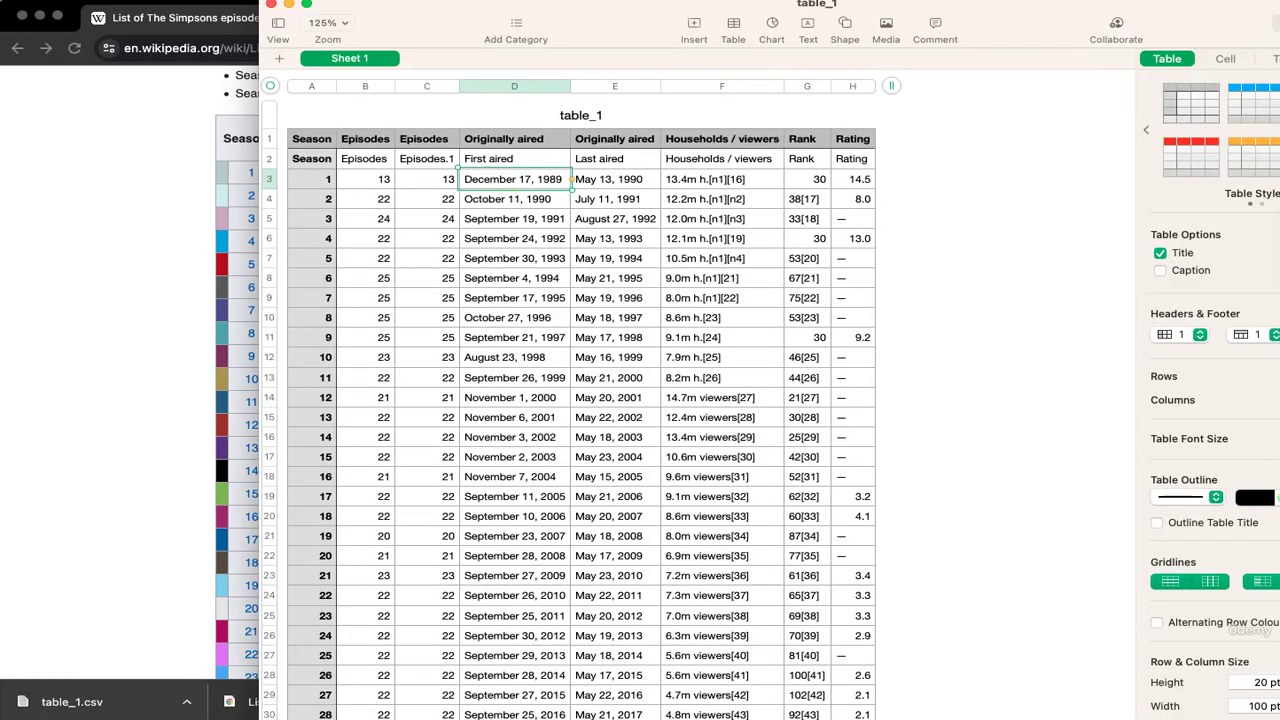
pyautogui.click(604, 182)
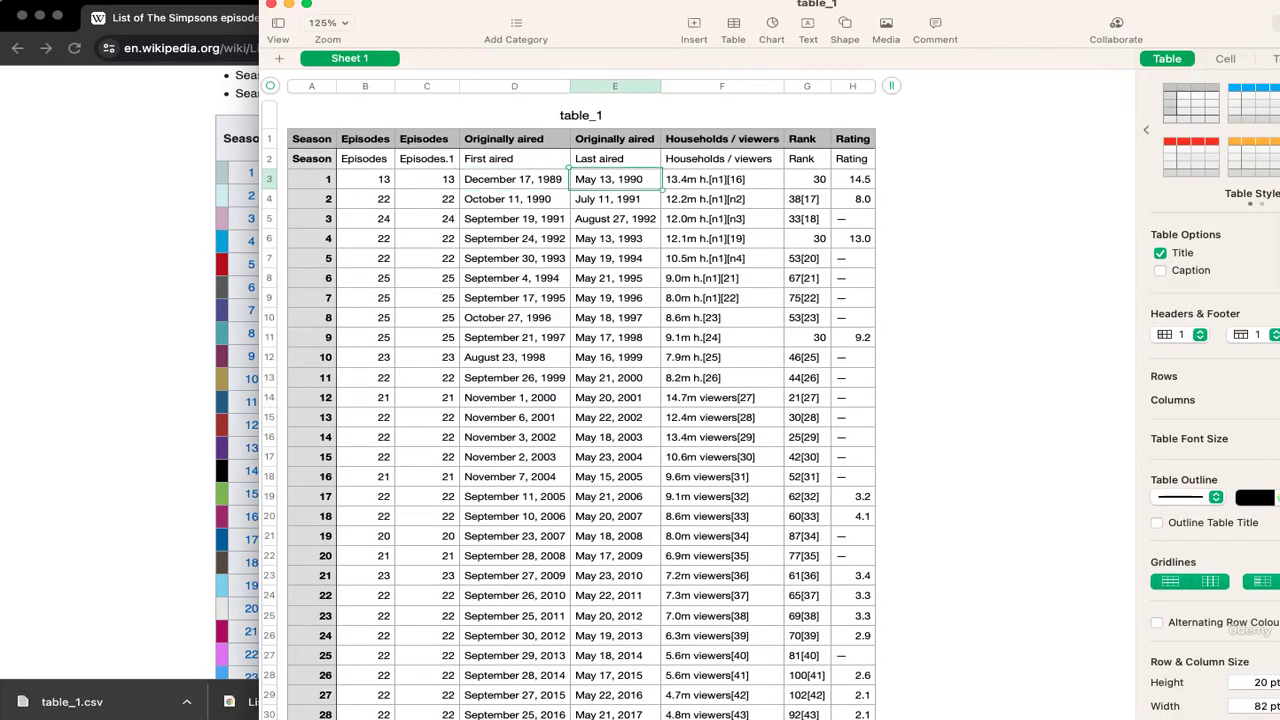
pyautogui.press('Tab')
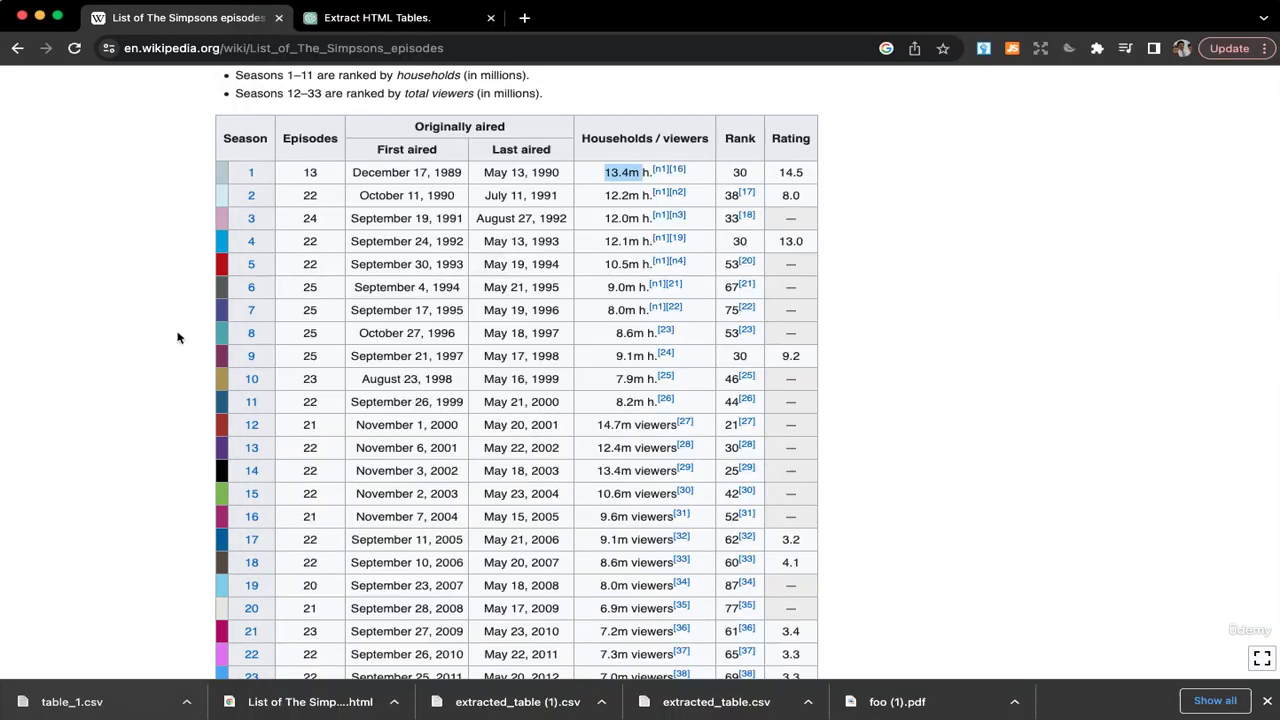
# Examine the remaining tables on the Wikipedia page, from Film and Shorts through Miscellaneous and Specials
pyautogui.scroll(-15, 178, 338)
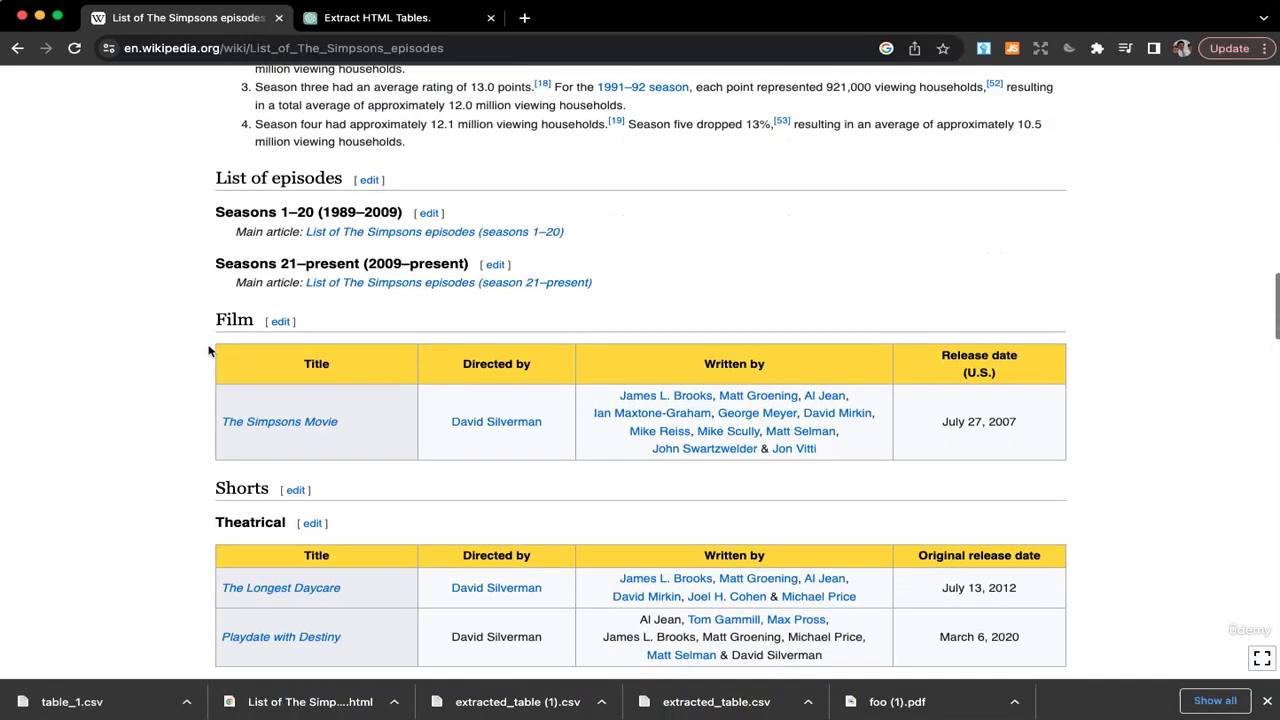
pyautogui.scroll(-15, 208, 350)
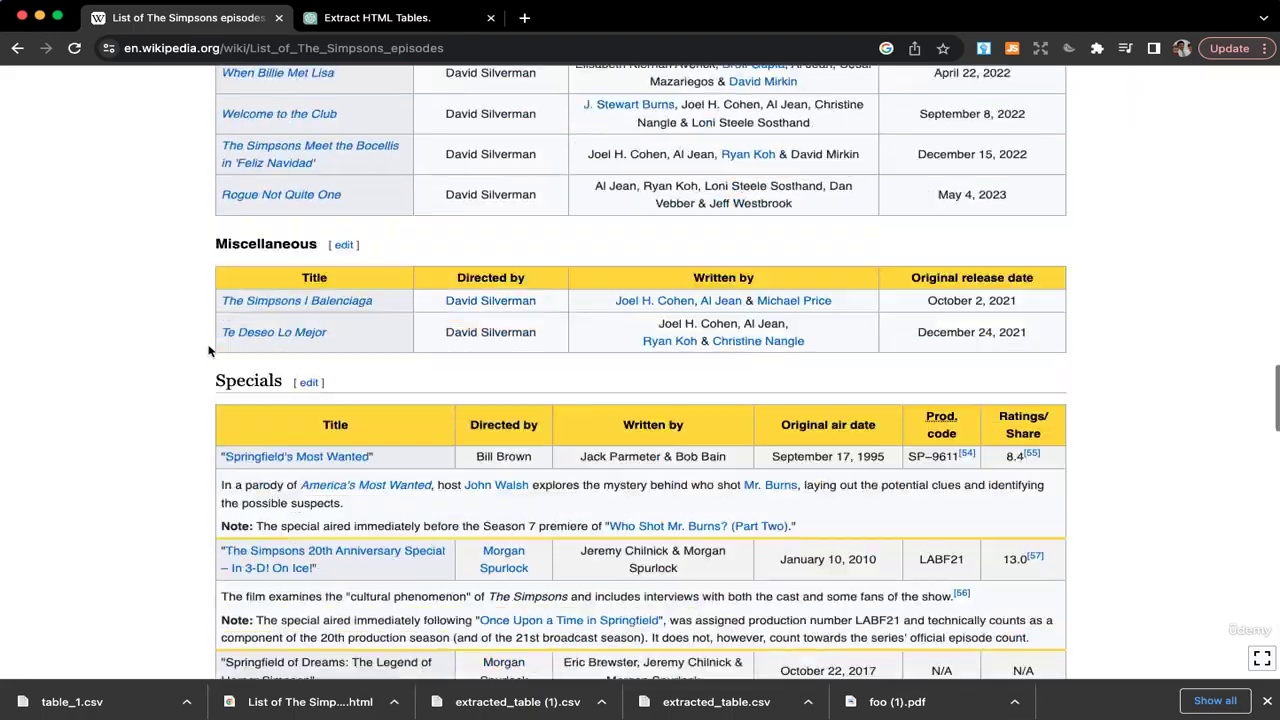
pyautogui.scroll(-6, 208, 350)
pyautogui.scroll(6, 208, 350)
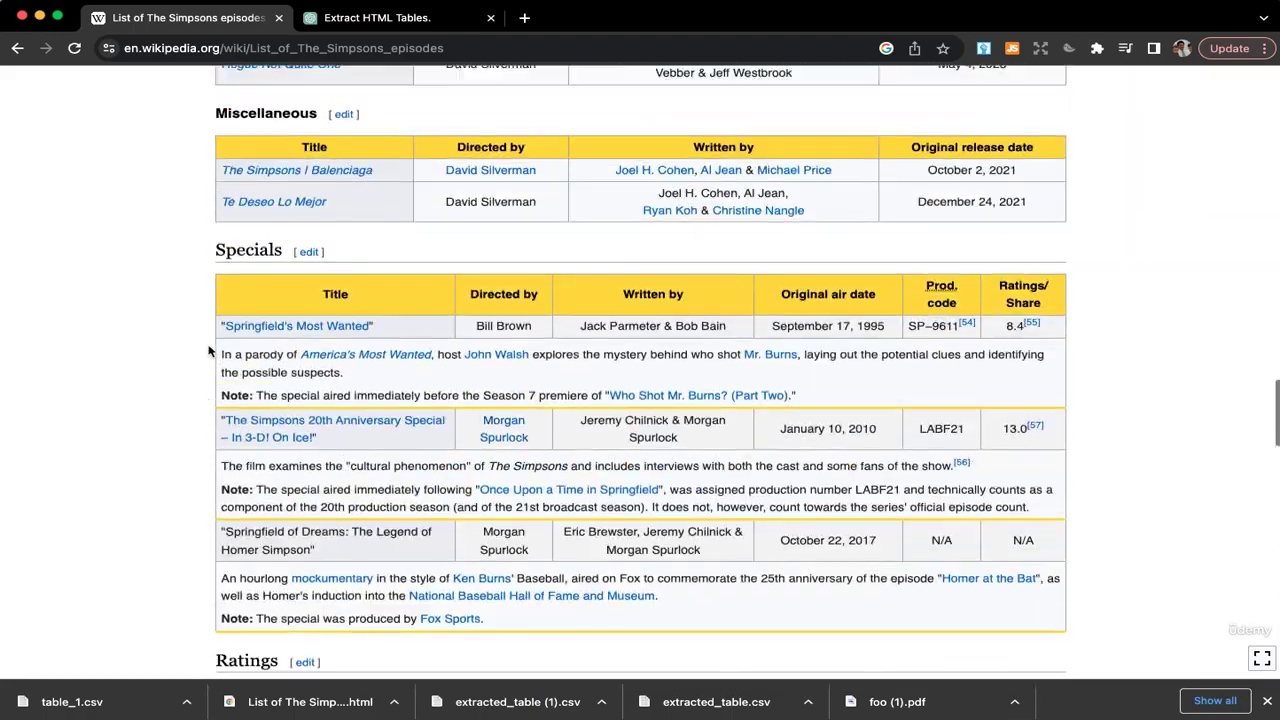
pyautogui.scroll(7, 208, 350)
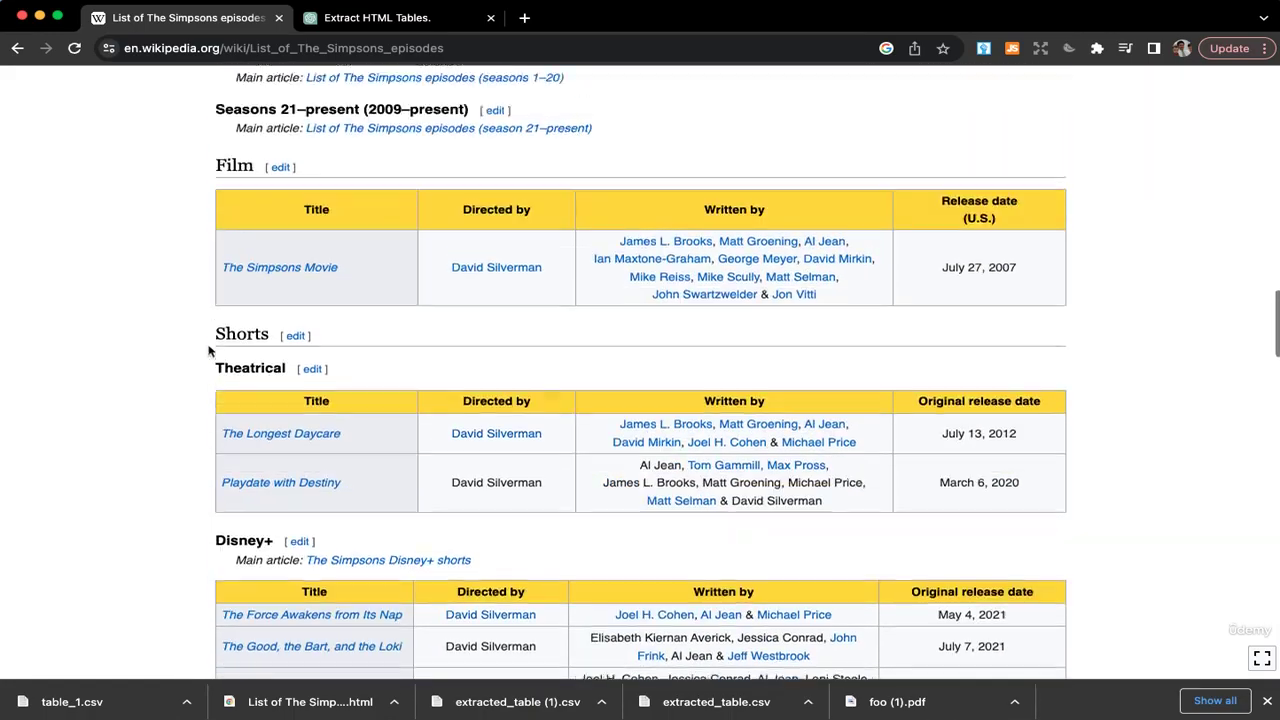
pyautogui.scroll(4, 208, 350)
pyautogui.scroll(-3, 208, 350)
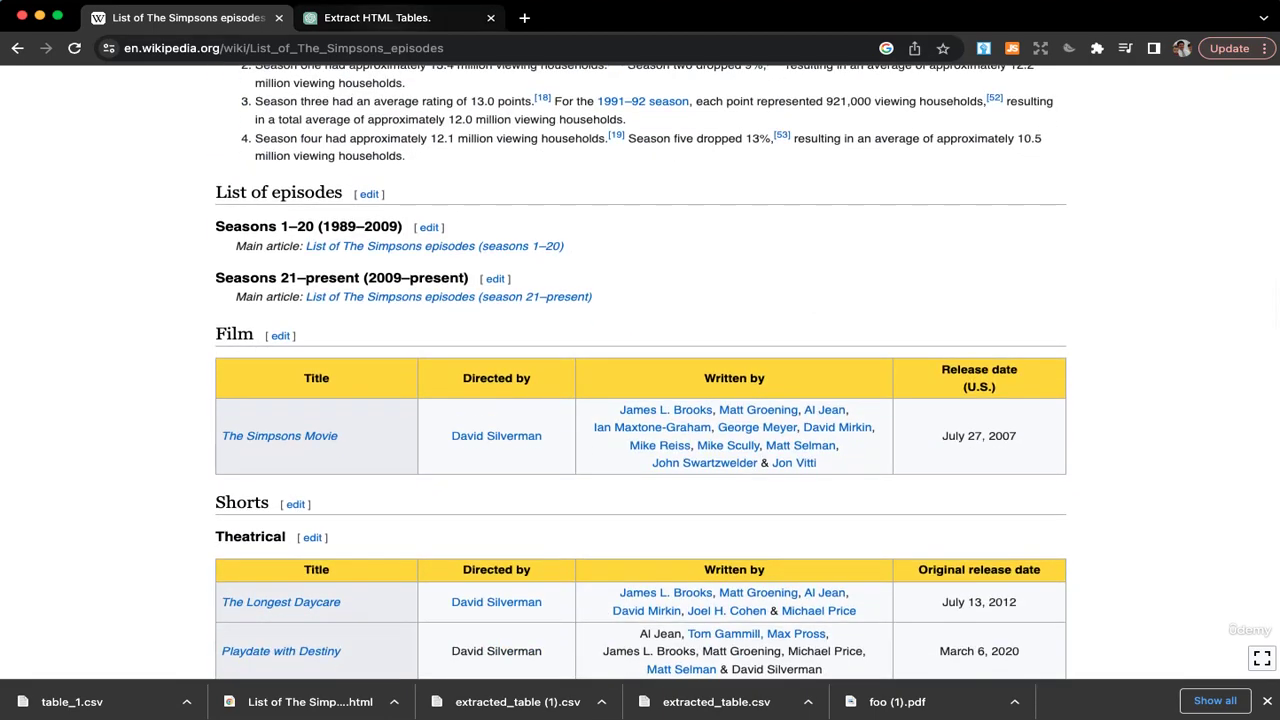
# Return to the ChatGPT conversation, download Table 2 and open the downloaded table_2.csv
pyautogui.click(380, 17)
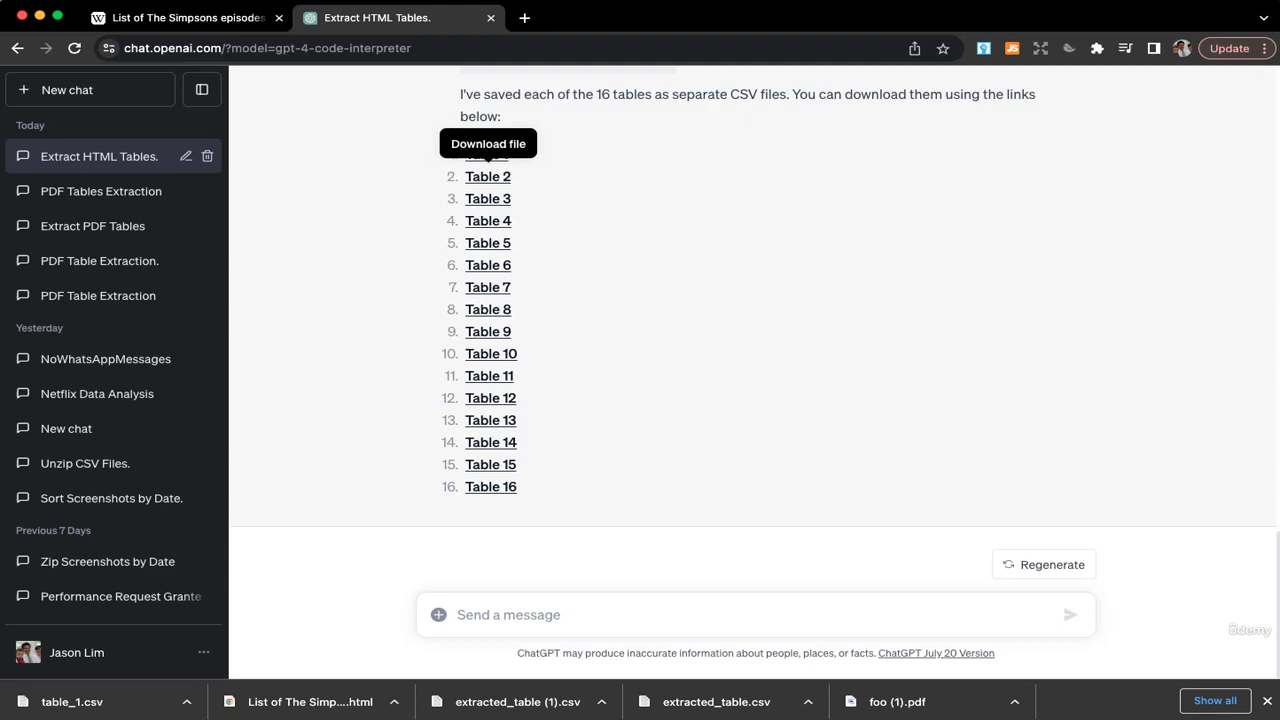
pyautogui.click(486, 154)
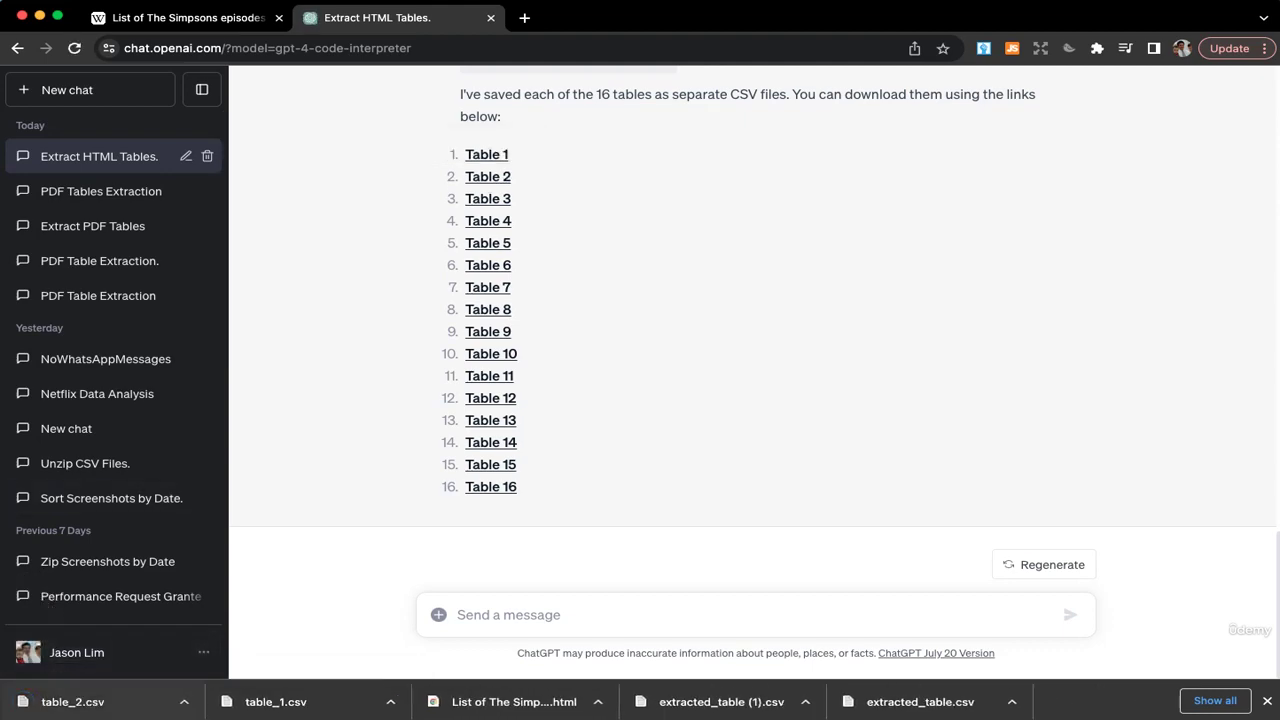
pyautogui.click(488, 176)
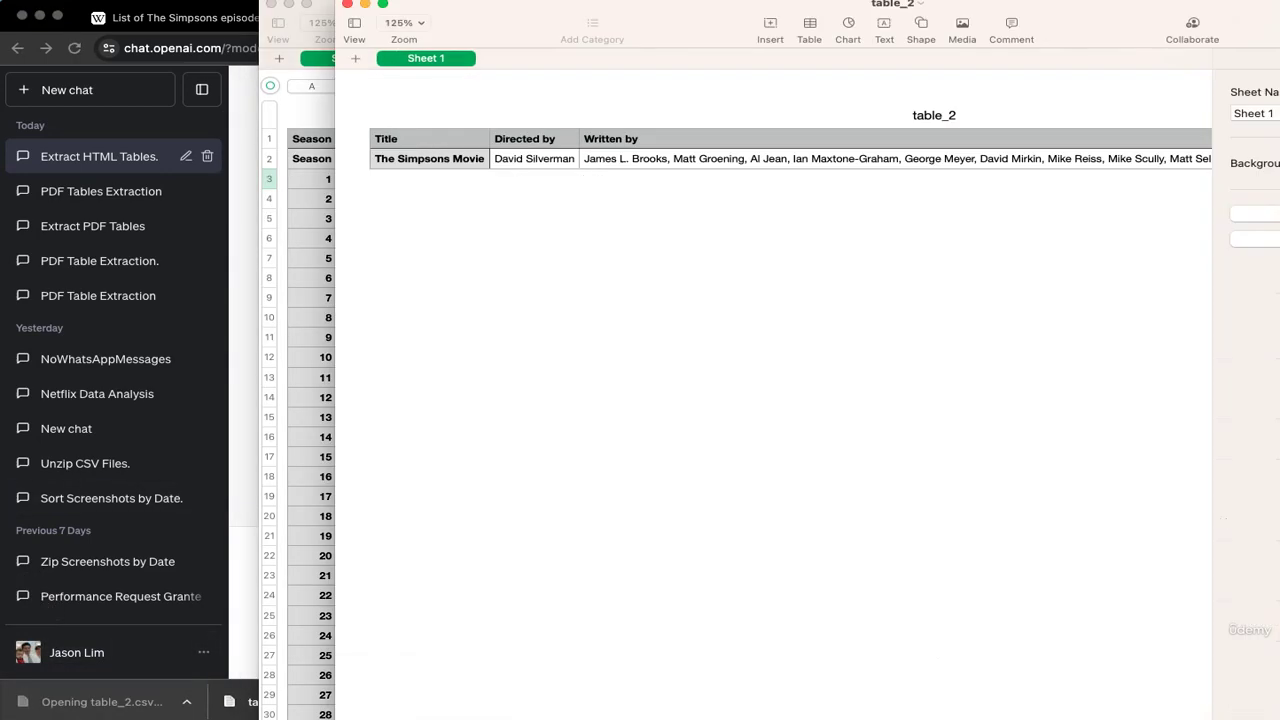
# Check the title and director cells of The Simpsons Movie row in table_2 against the Film table on Wikipedia
pyautogui.click(451, 163)
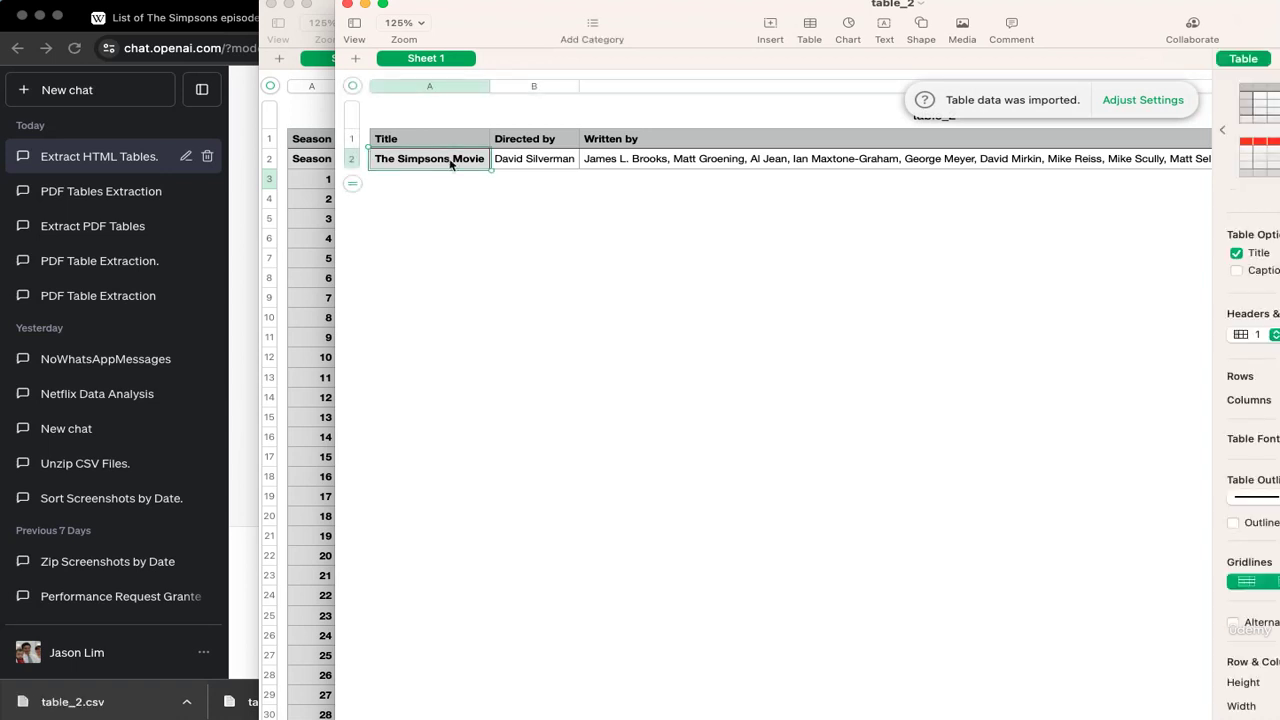
pyautogui.press('Tab')
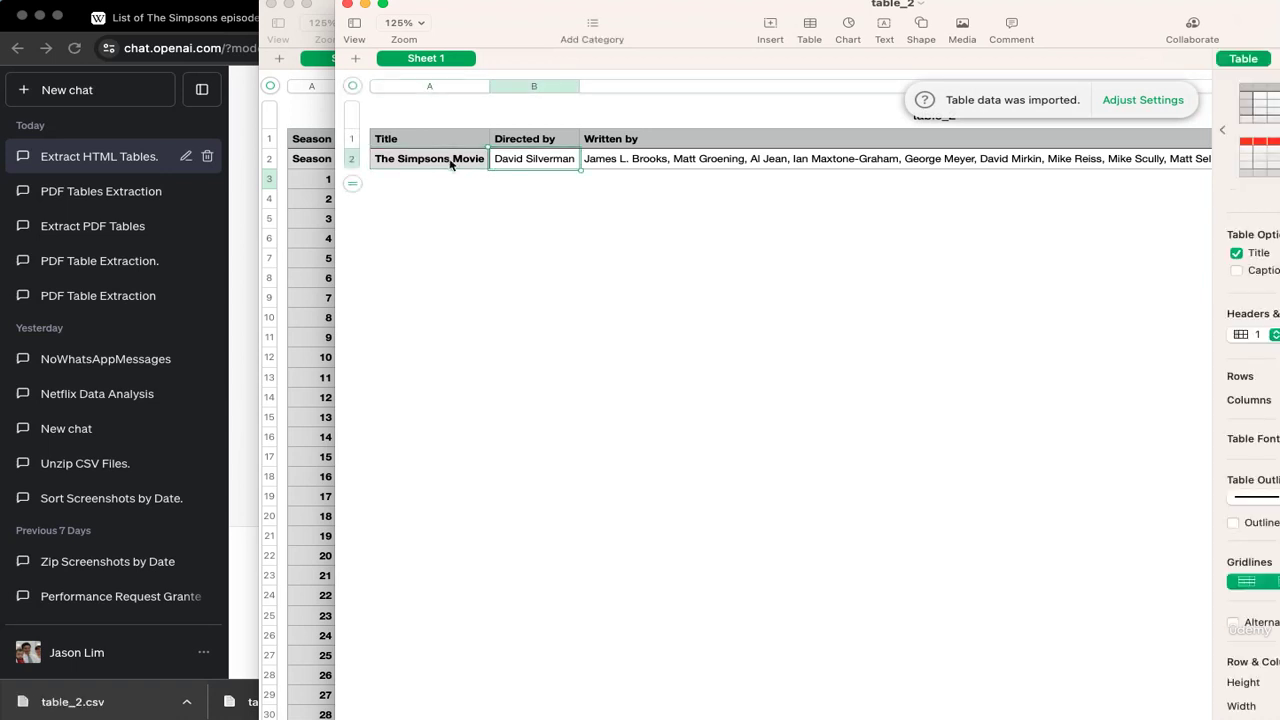
pyautogui.press('super+Tab')
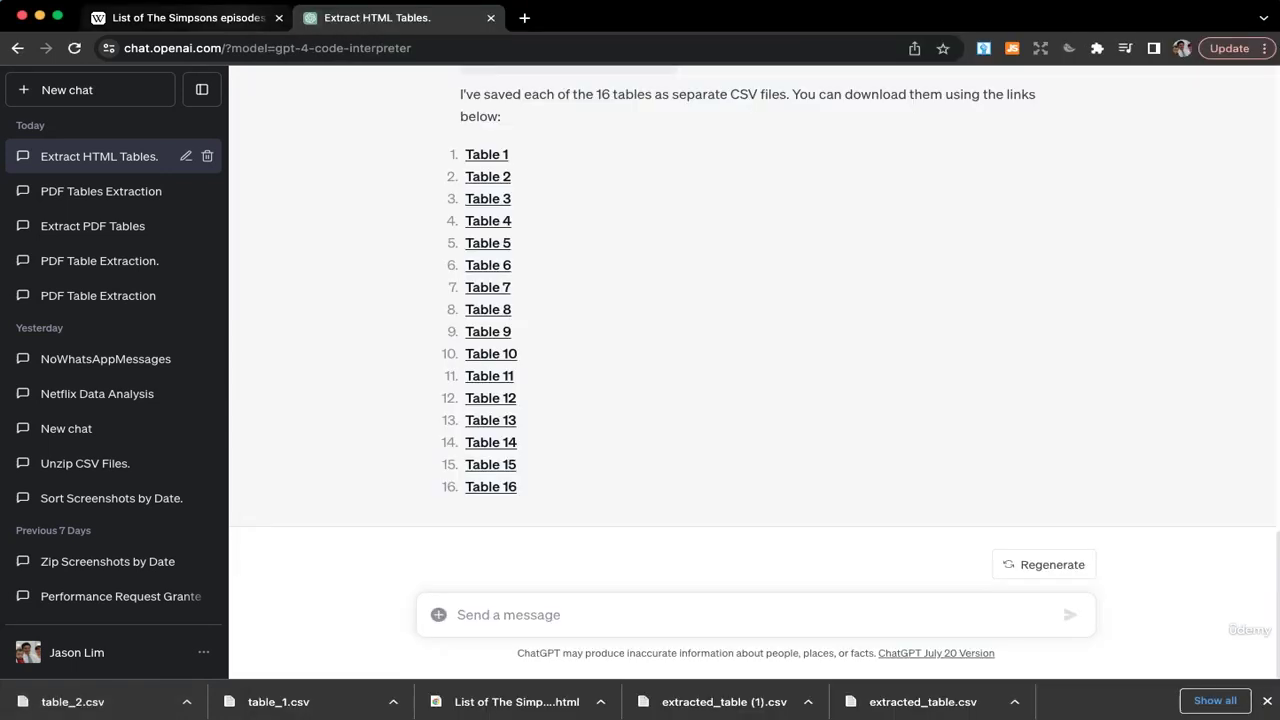
pyautogui.press('super+1')
pyautogui.scroll(-2, 640, 400)
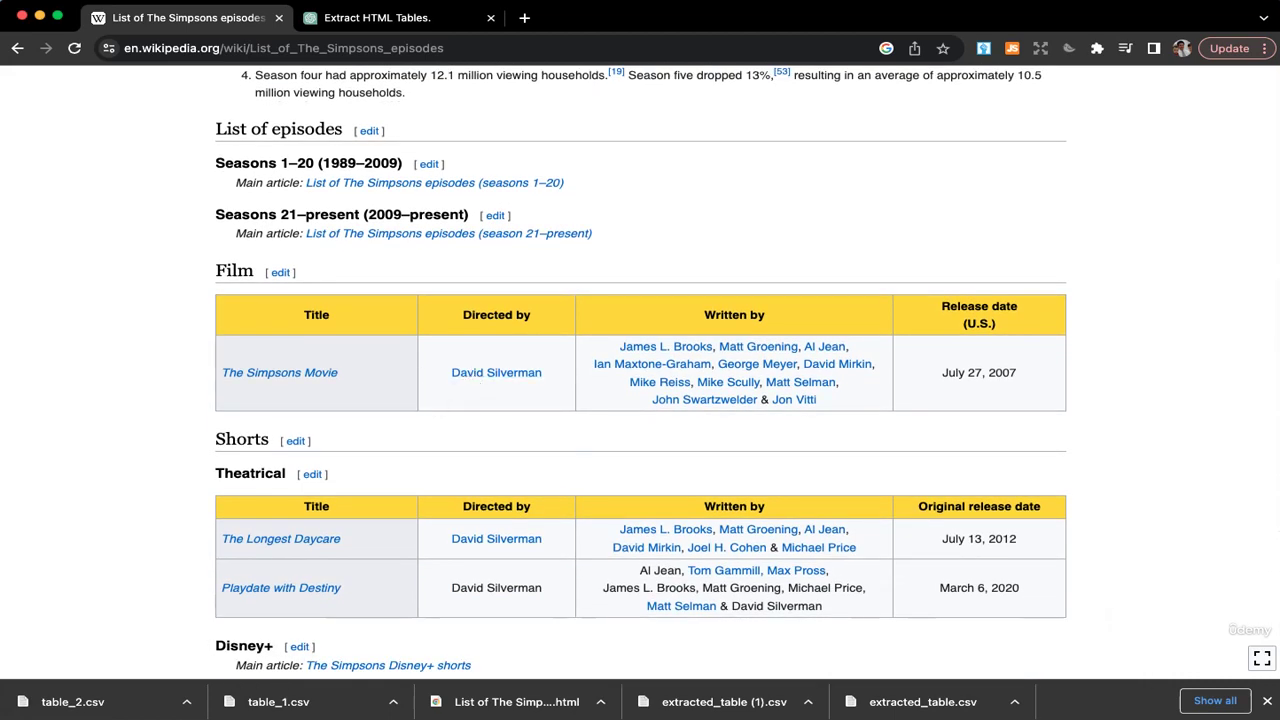
# Return to the ChatGPT conversation and review its list of CSV download links
pyautogui.press('super+2')
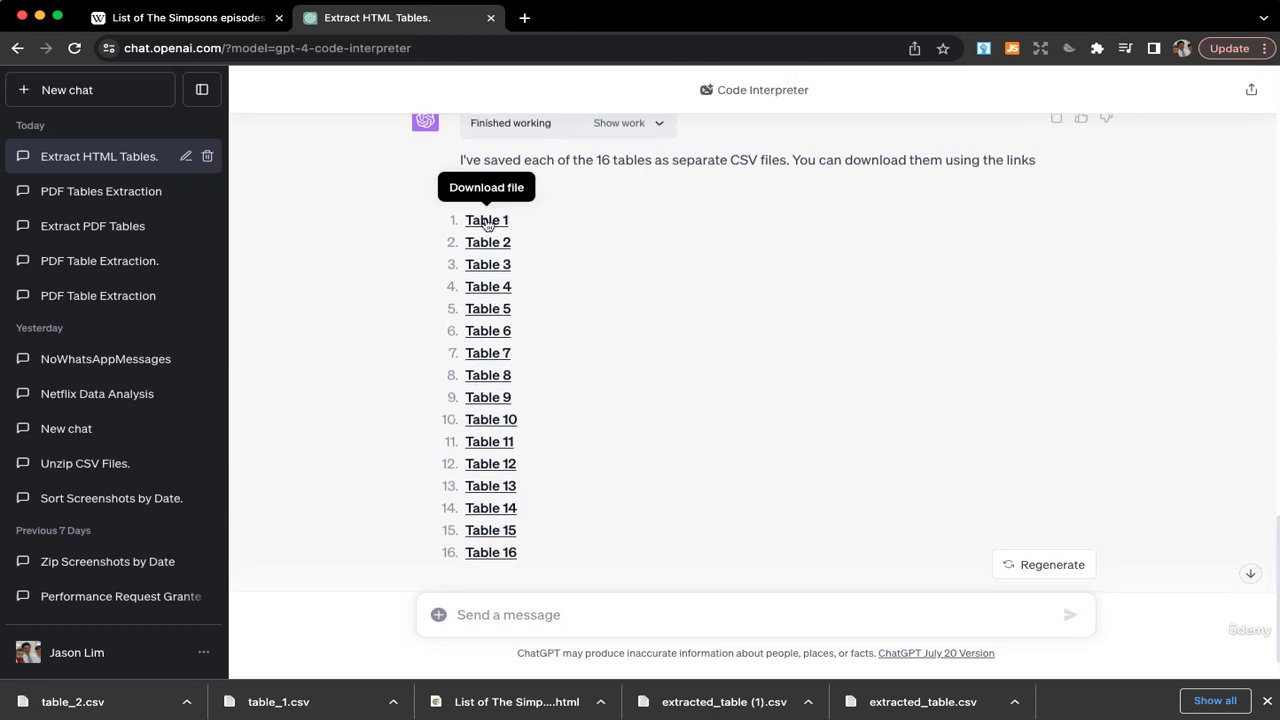
pyautogui.click(487, 222)
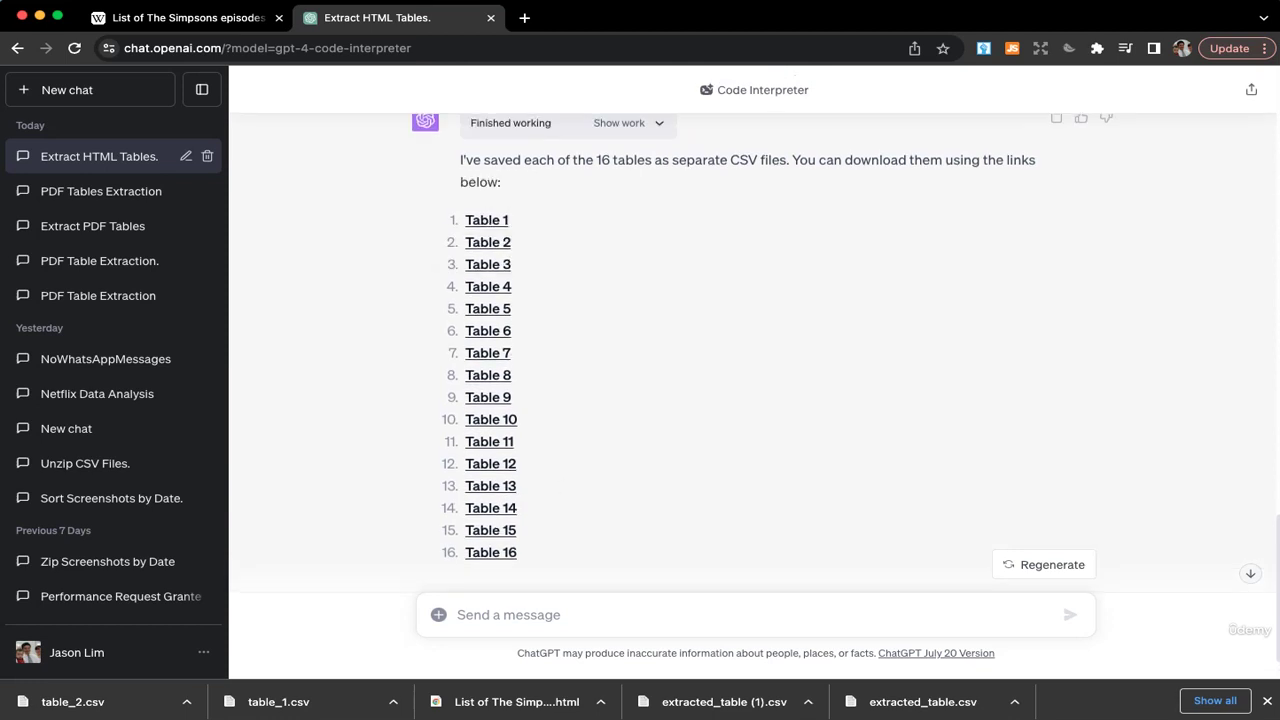